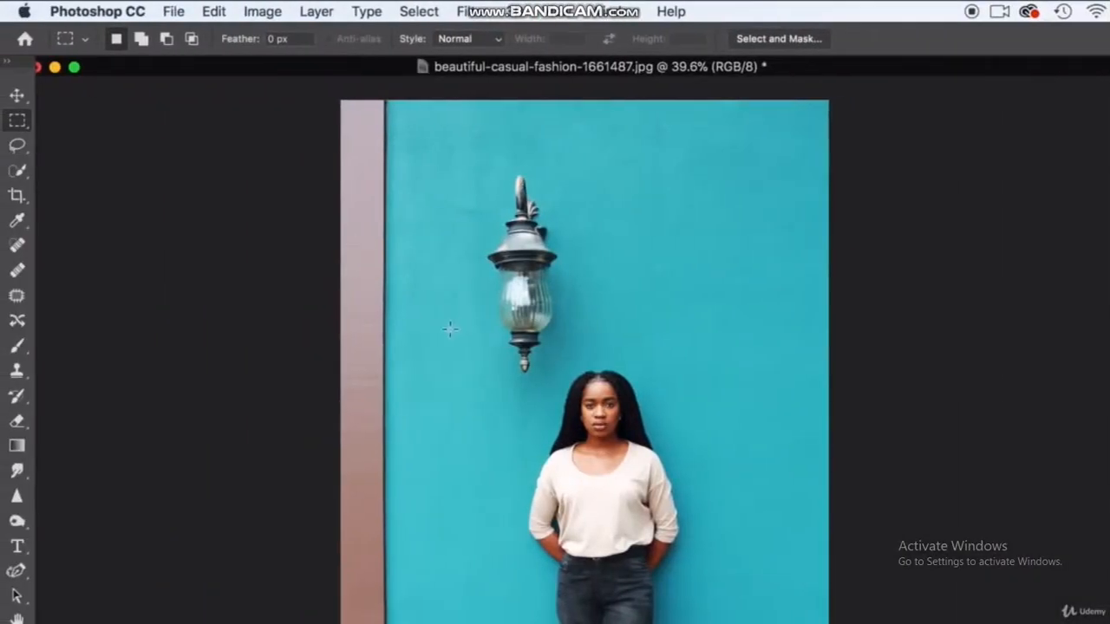
# Draw a loose freehand Lasso selection around the wall lamp above the woman.
pyautogui.click(19, 148)
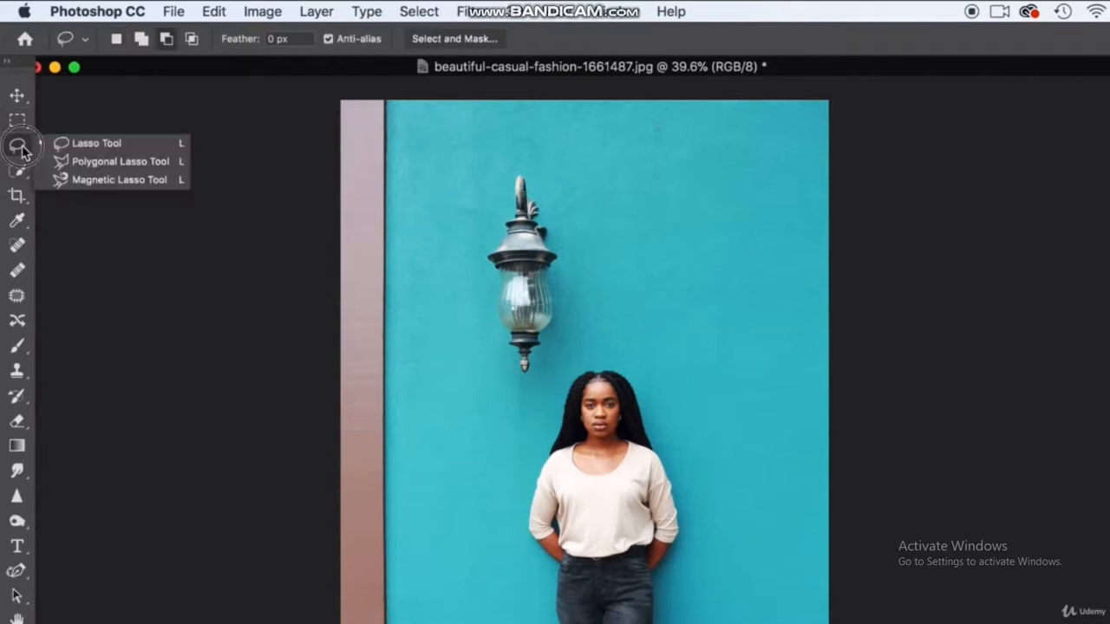
pyautogui.click(90, 144)
pyautogui.moveTo(500, 320)
pyautogui.mouseDown()
pyautogui.moveTo(479, 242)
pyautogui.moveTo(498, 217)
pyautogui.moveTo(508, 164)
pyautogui.moveTo(525, 161)
pyautogui.moveTo(546, 183)
pyautogui.moveTo(574, 258)
pyautogui.moveTo(554, 371)
pyautogui.moveTo(525, 383)
pyautogui.moveTo(504, 374)
pyautogui.moveTo(489, 296)
pyautogui.mouseUp()
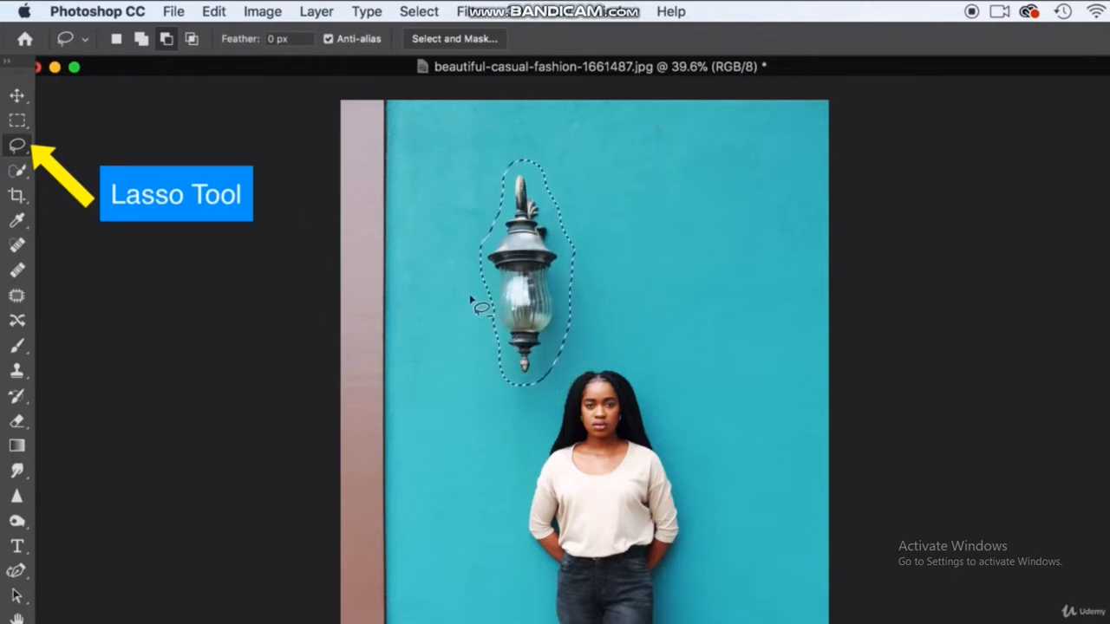
# Fill the lamp selection with Content-Aware contents and clear the selection.
pyautogui.click(214, 13)
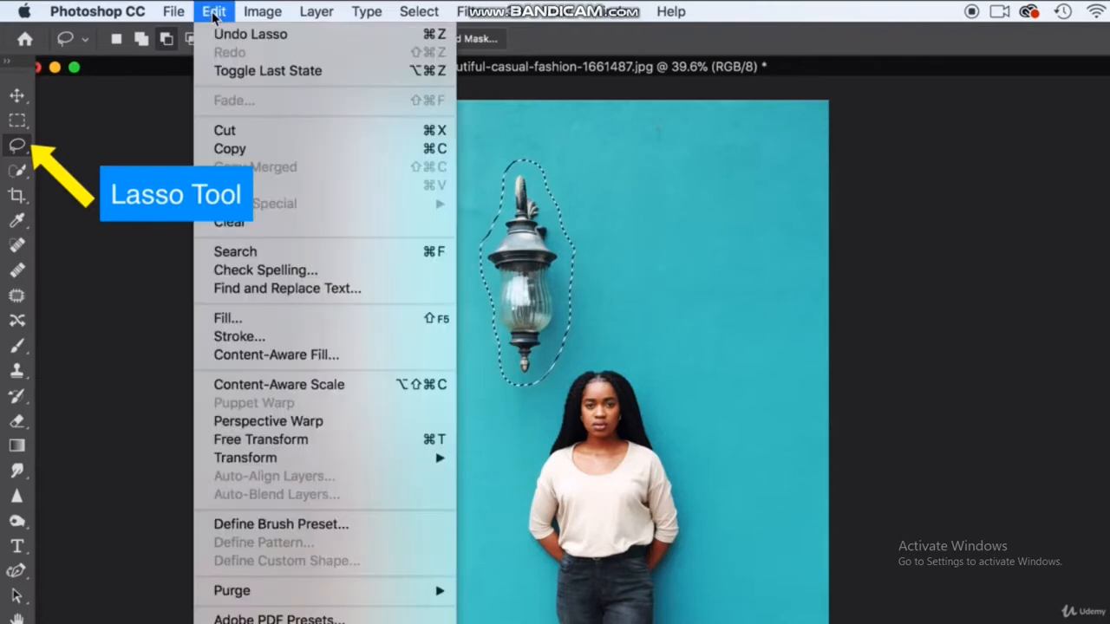
pyautogui.click(244, 320)
pyautogui.moveTo(248, 268); pyautogui.dragTo(210, 219)
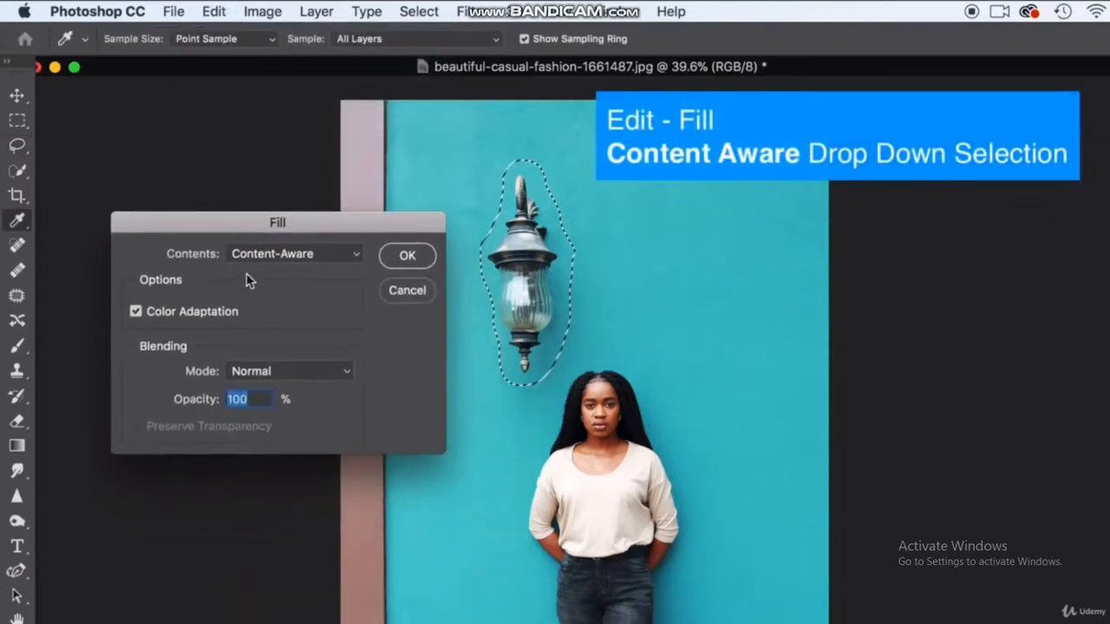
pyautogui.click(270, 260)
pyautogui.click(282, 256)
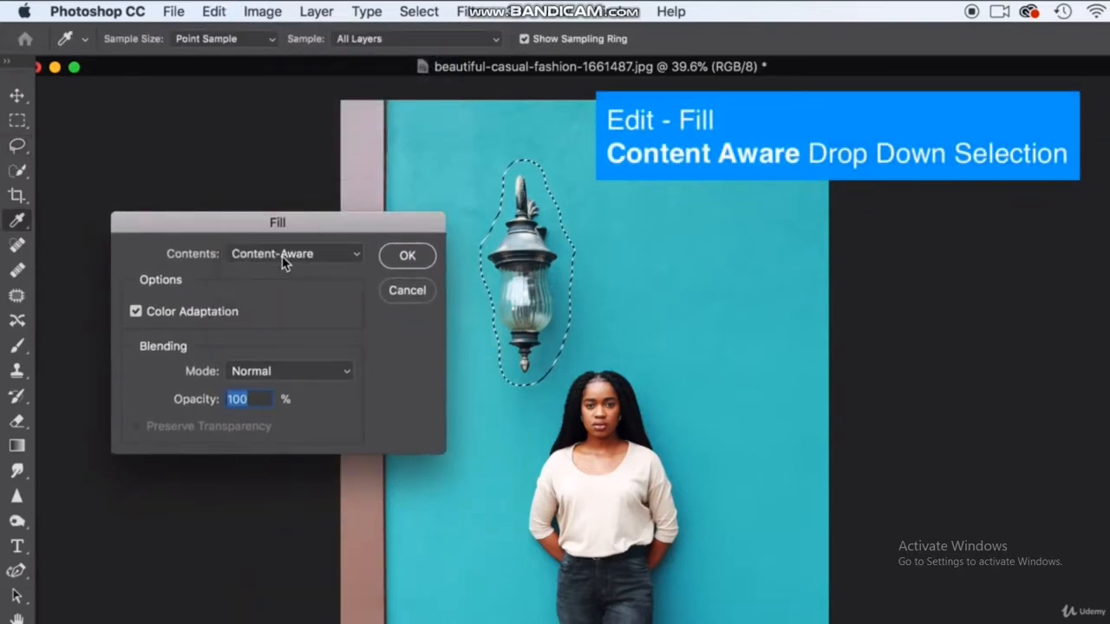
pyautogui.click(410, 255)
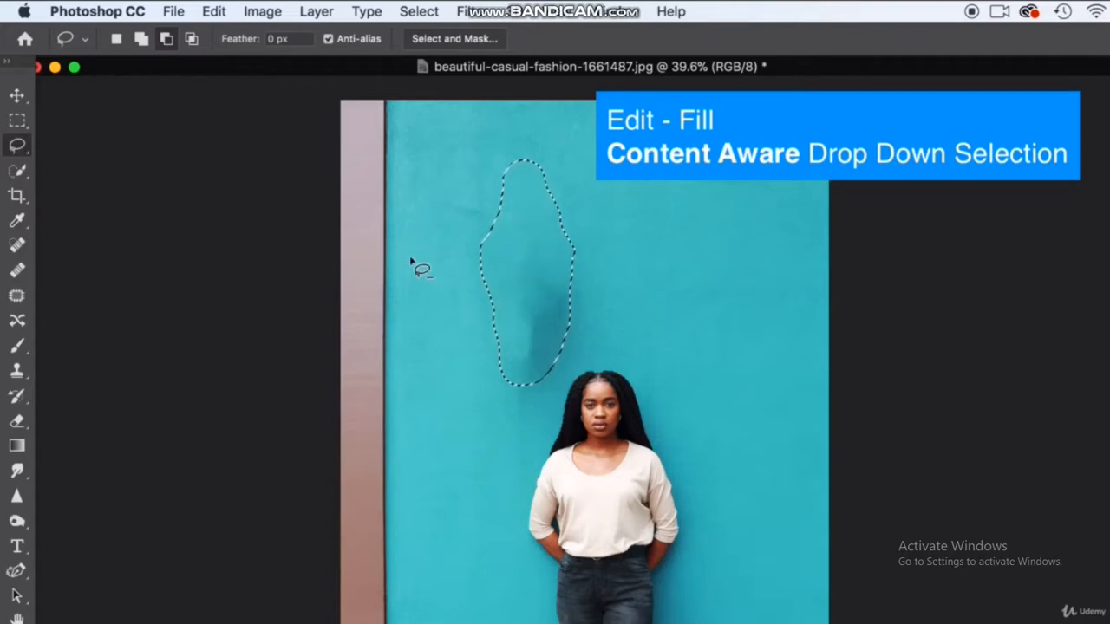
pyautogui.click(19, 121)
pyautogui.click(425, 227)
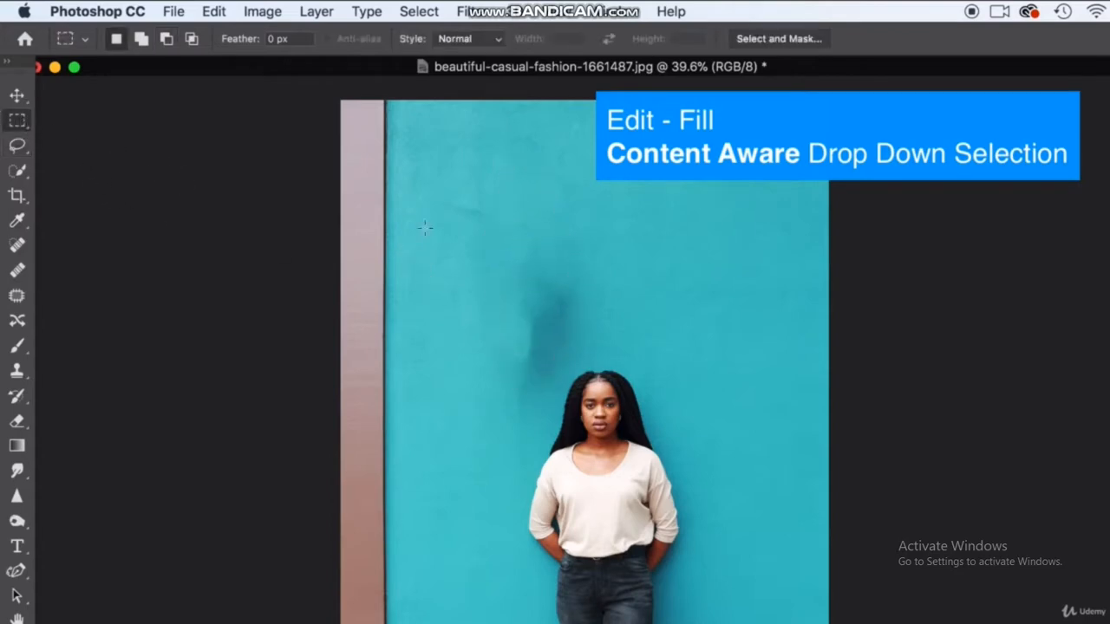
# Draw a Lasso selection around the dark smudge on the wall above the woman's head.
pyautogui.scroll(5, 550, 267)
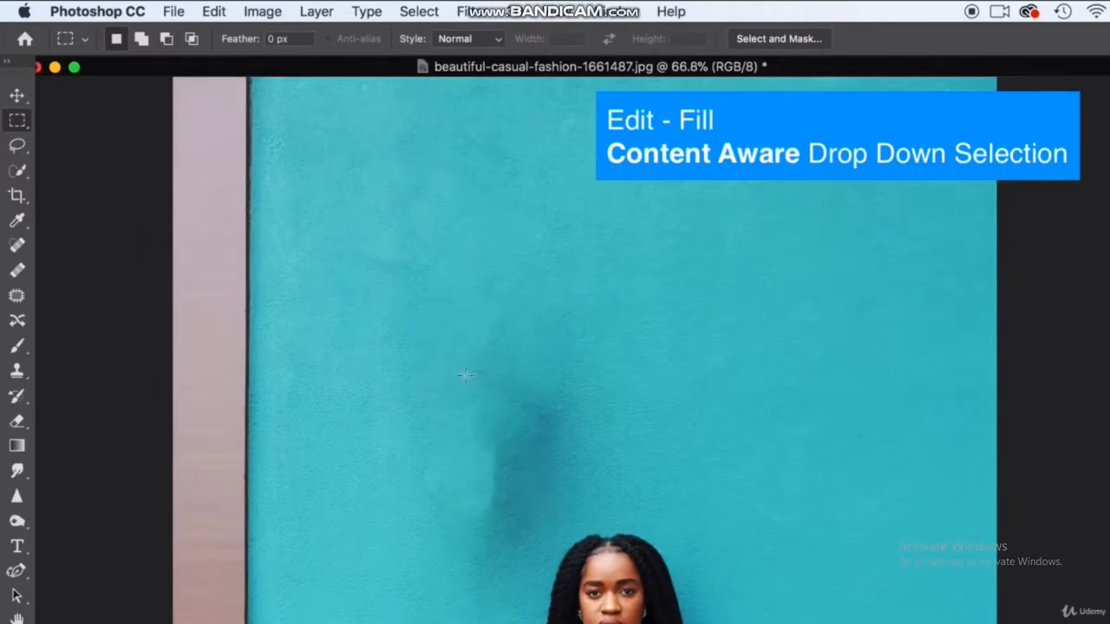
pyautogui.scroll(-2, 533, 503)
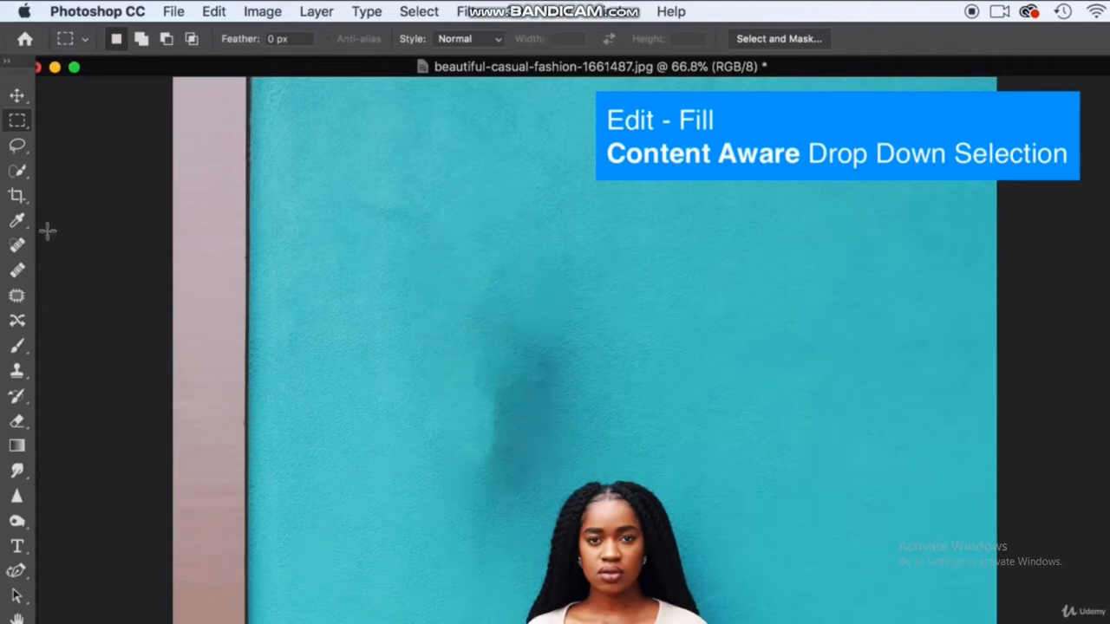
pyautogui.click(17, 145)
pyautogui.moveTo(430, 421)
pyautogui.mouseDown()
pyautogui.moveTo(445, 350)
pyautogui.moveTo(475, 327)
pyautogui.moveTo(518, 326)
pyautogui.moveTo(551, 342)
pyautogui.moveTo(578, 392)
pyautogui.moveTo(543, 506)
pyautogui.moveTo(514, 527)
pyautogui.moveTo(449, 508)
pyautogui.moveTo(433, 426)
pyautogui.mouseUp()
# Fill the smudge selection with Content-Aware contents and clear the selection.
pyautogui.click(252, 7)
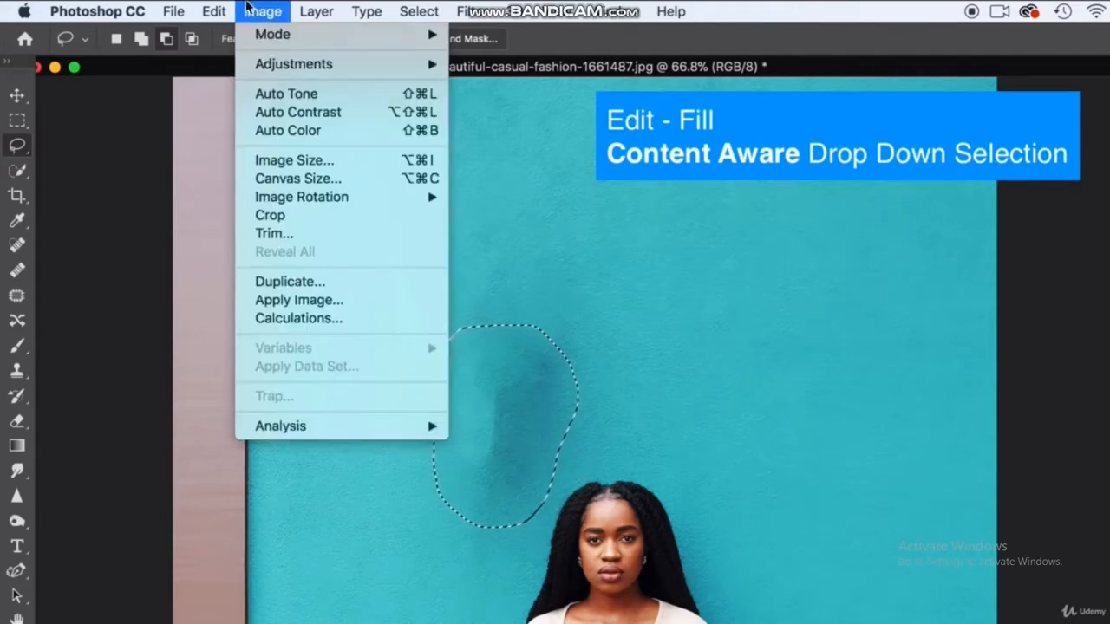
pyautogui.moveTo(214, 11)
pyautogui.click(267, 322)
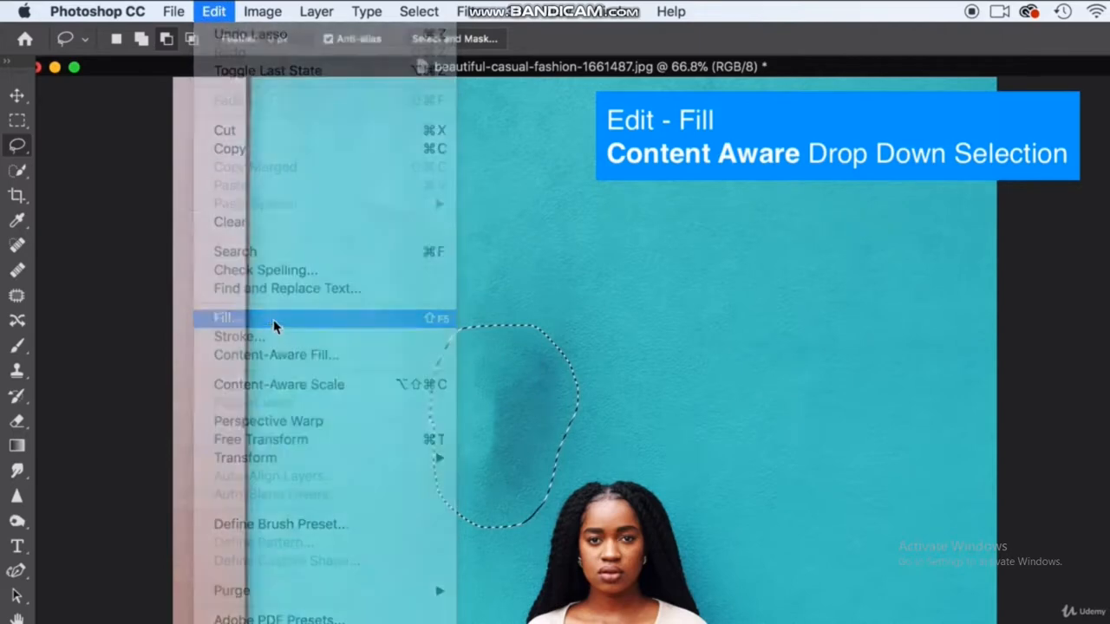
pyautogui.click(404, 256)
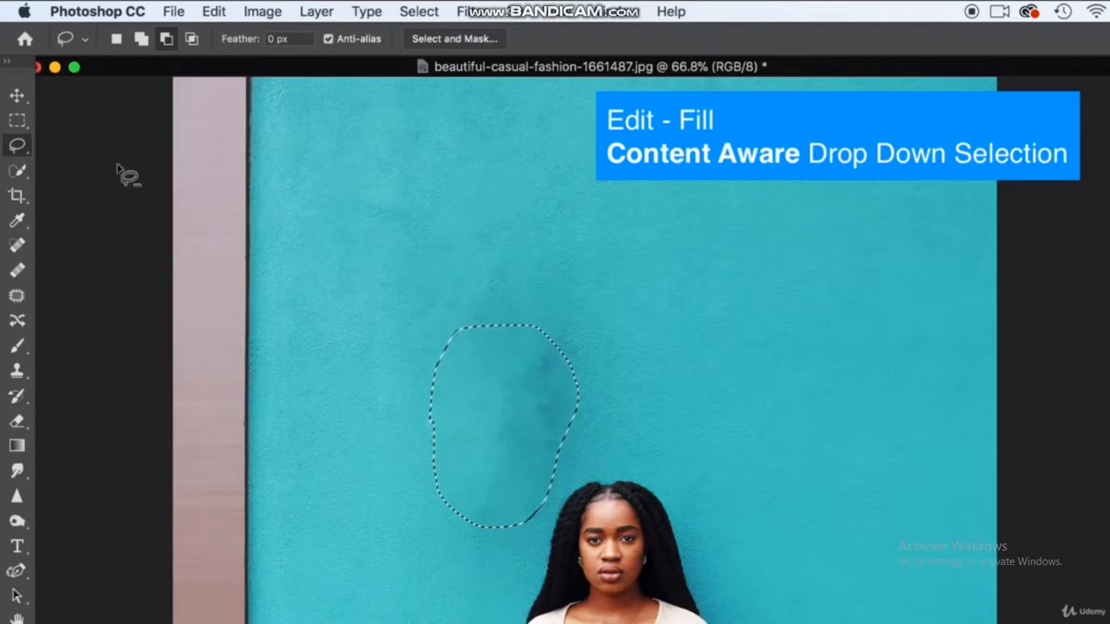
pyautogui.click(18, 119)
pyautogui.click(412, 214)
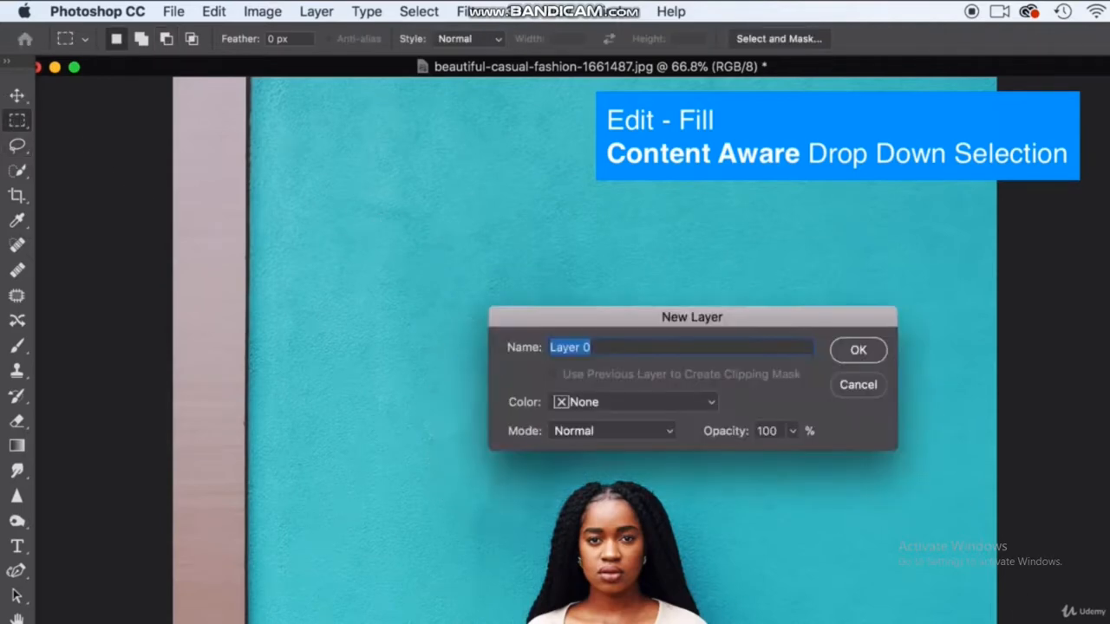
# Convert the background into a regular layer named Layer 0 and set the Clone Stamp to a 268 px Soft Round brush at 50% opacity.
pyautogui.click(858, 351)
pyautogui.moveTo(18, 370); pyautogui.dragTo(60, 374)
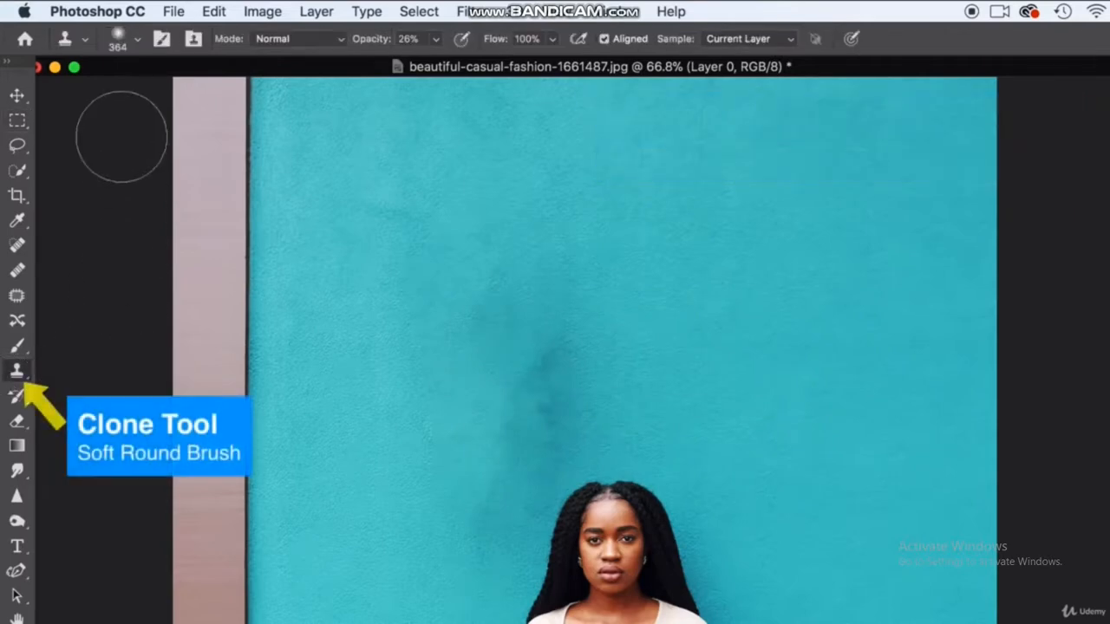
pyautogui.click(138, 42)
pyautogui.moveTo(202, 104); pyautogui.dragTo(197, 104)
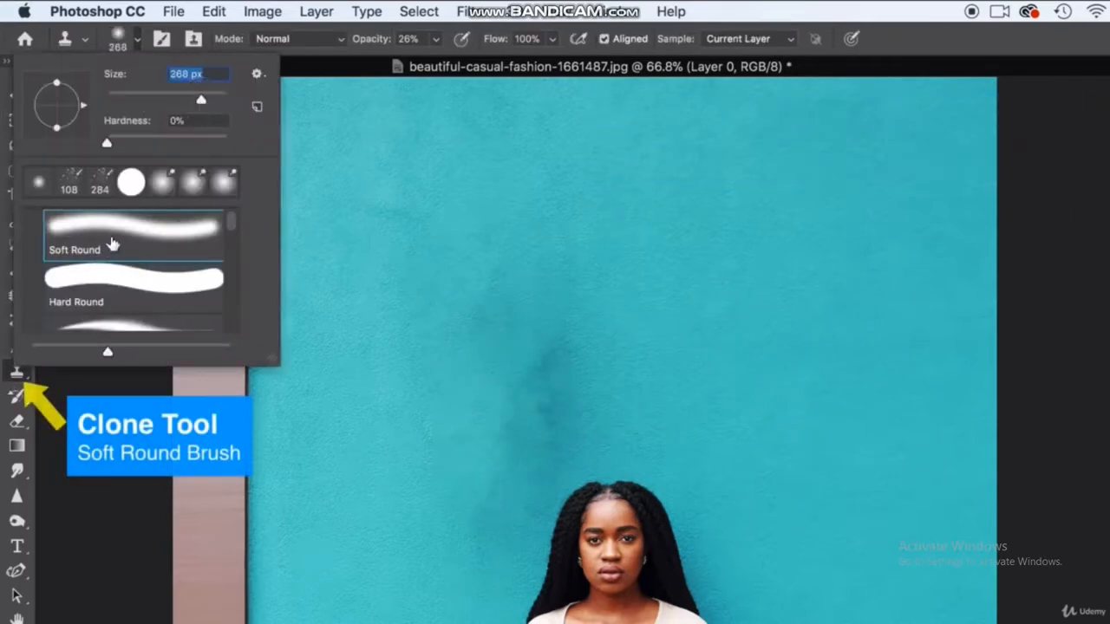
pyautogui.click(137, 45)
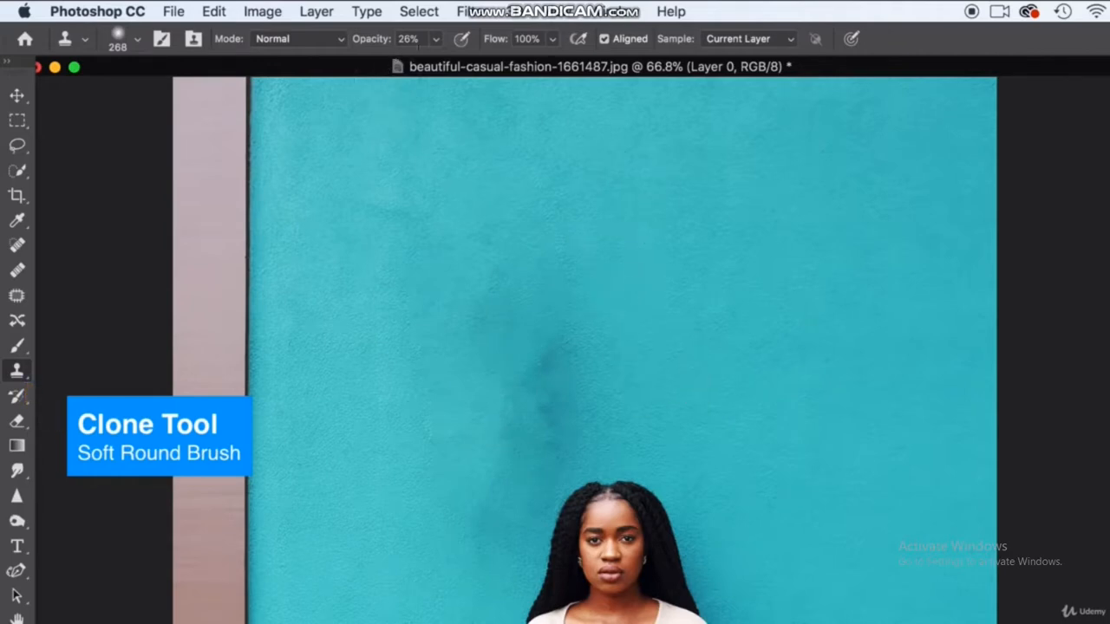
pyautogui.click(435, 40)
pyautogui.moveTo(463, 63); pyautogui.dragTo(515, 63)
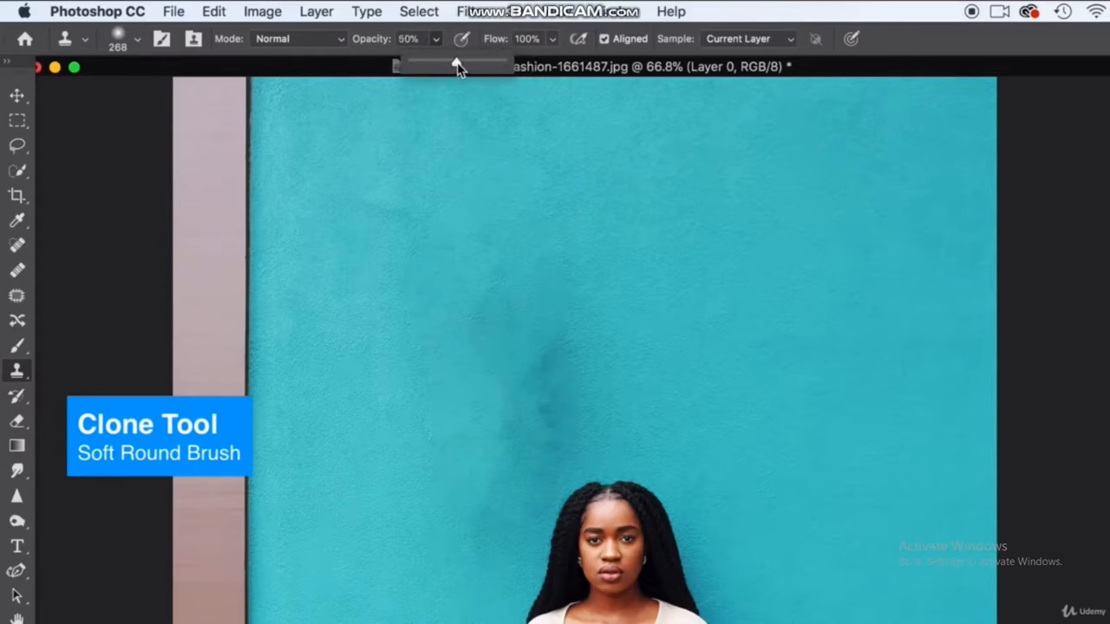
# Clone clean wall texture from several surrounding spots over the dark smudge above the woman's head.
pyautogui.click(479, 380)
pyautogui.moveTo(505, 380)
pyautogui.mouseDown()
pyautogui.moveTo(547, 391)
pyautogui.moveTo(552, 352)
pyautogui.moveTo(533, 440)
pyautogui.moveTo(480, 483)
pyautogui.moveTo(451, 463)
pyautogui.moveTo(439, 384)
pyautogui.moveTo(505, 401)
pyautogui.mouseUp()
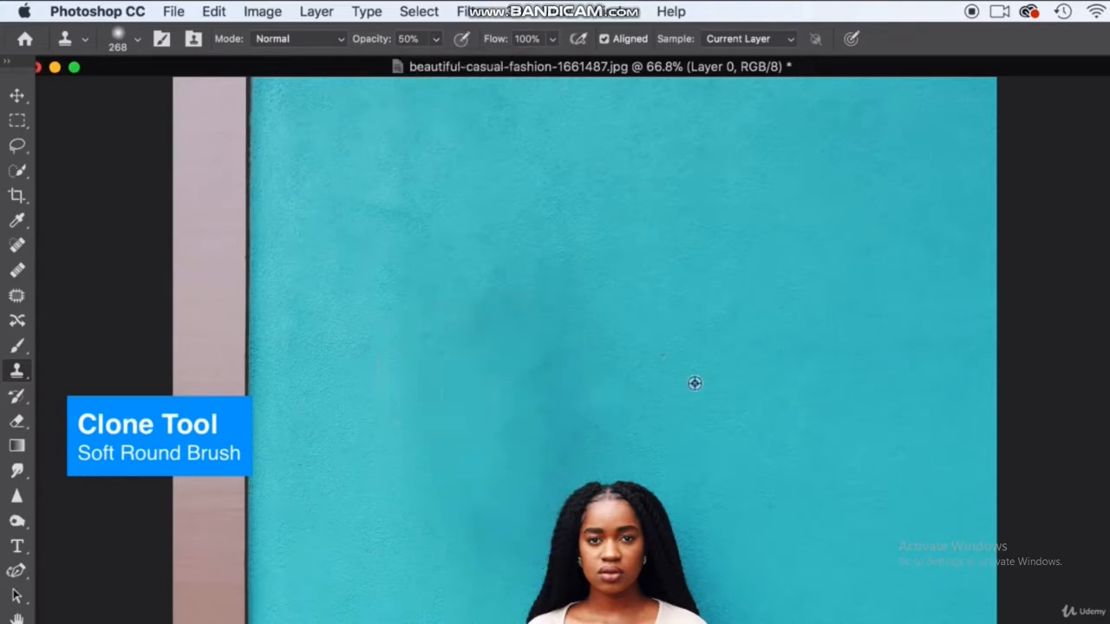
pyautogui.moveTo(619, 400)
pyautogui.mouseDown()
pyautogui.moveTo(543, 391)
pyautogui.moveTo(520, 355)
pyautogui.moveTo(512, 404)
pyautogui.moveTo(449, 286)
pyautogui.mouseUp()
pyautogui.keyDown('alt'); pyautogui.click(408, 231); pyautogui.keyUp('alt')
pyautogui.moveTo(494, 360)
pyautogui.mouseDown()
pyautogui.moveTo(494, 321)
pyautogui.moveTo(481, 330)
pyautogui.mouseUp()
pyautogui.keyDown('alt'); pyautogui.click(338, 404); pyautogui.keyUp('alt')
pyautogui.moveTo(453, 408)
pyautogui.mouseDown()
pyautogui.moveTo(463, 401)
pyautogui.moveTo(468, 495)
pyautogui.mouseUp()
pyautogui.keyDown('alt'); pyautogui.click(338, 310); pyautogui.keyUp('alt')
pyautogui.moveTo(482, 420)
pyautogui.mouseDown()
pyautogui.moveTo(526, 387)
pyautogui.moveTo(509, 297)
pyautogui.moveTo(484, 322)
pyautogui.moveTo(577, 382)
pyautogui.moveTo(519, 520)
pyautogui.moveTo(503, 485)
pyautogui.mouseUp()
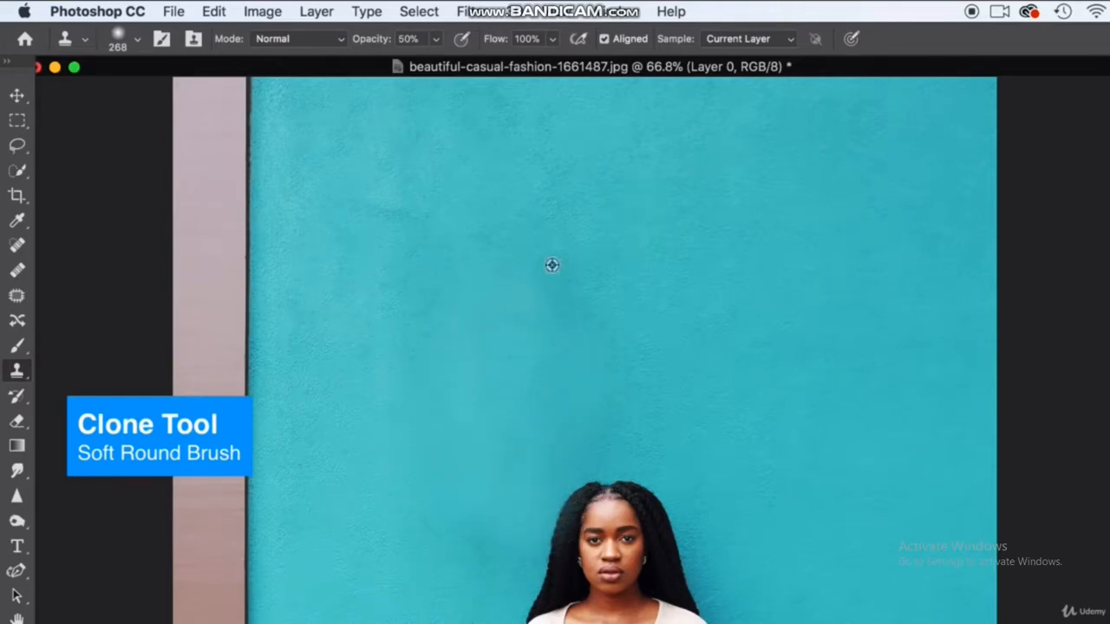
pyautogui.moveTo(520, 325); pyautogui.dragTo(509, 317)
pyautogui.keyDown('alt'); pyautogui.click(423, 561); pyautogui.keyUp('alt')
pyautogui.moveTo(461, 547)
pyautogui.mouseDown()
pyautogui.moveTo(476, 509)
pyautogui.moveTo(493, 501)
pyautogui.mouseUp()
# Set the Clone Stamp opacity to 74% and blend the remaining patches above the woman with sampled wall texture.
pyautogui.click(438, 40)
pyautogui.keyDown('alt'); pyautogui.click(389, 495); pyautogui.keyUp('alt')
pyautogui.moveTo(475, 492)
pyautogui.mouseDown()
pyautogui.moveTo(478, 462)
pyautogui.moveTo(482, 507)
pyautogui.moveTo(489, 411)
pyautogui.moveTo(515, 432)
pyautogui.moveTo(472, 404)
pyautogui.moveTo(466, 357)
pyautogui.mouseUp()
pyautogui.keyDown('alt'); pyautogui.click(369, 399); pyautogui.keyUp('alt')
pyautogui.moveTo(432, 406); pyautogui.dragTo(423, 406)
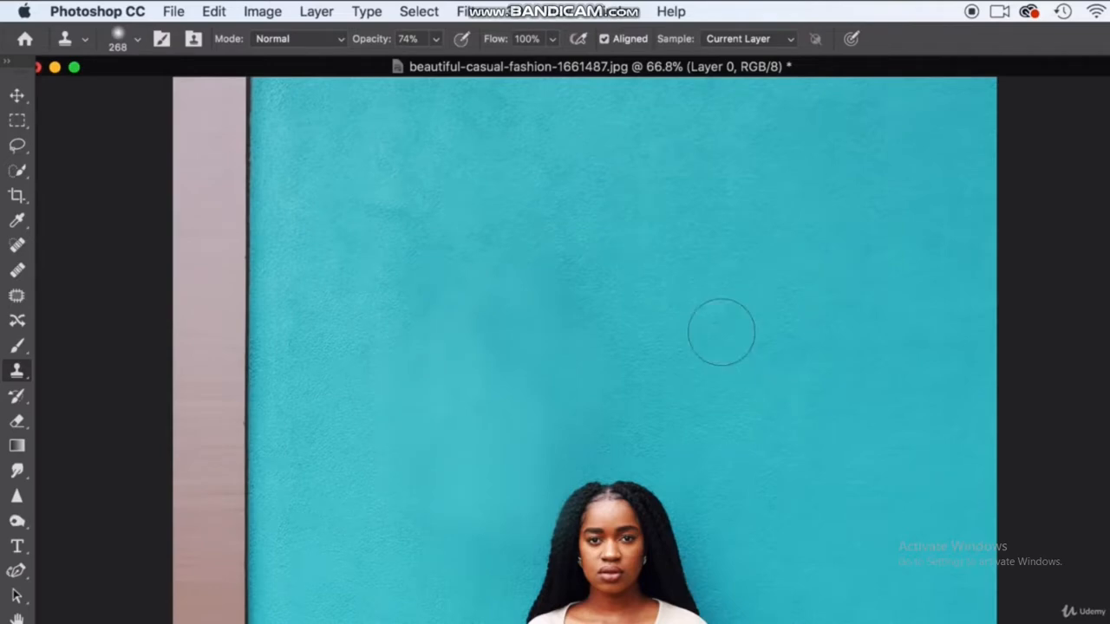
# Draw a loose Lasso selection around the whole woman, leaving some wall as margin.
pyautogui.scroll(-8, 735, 468)
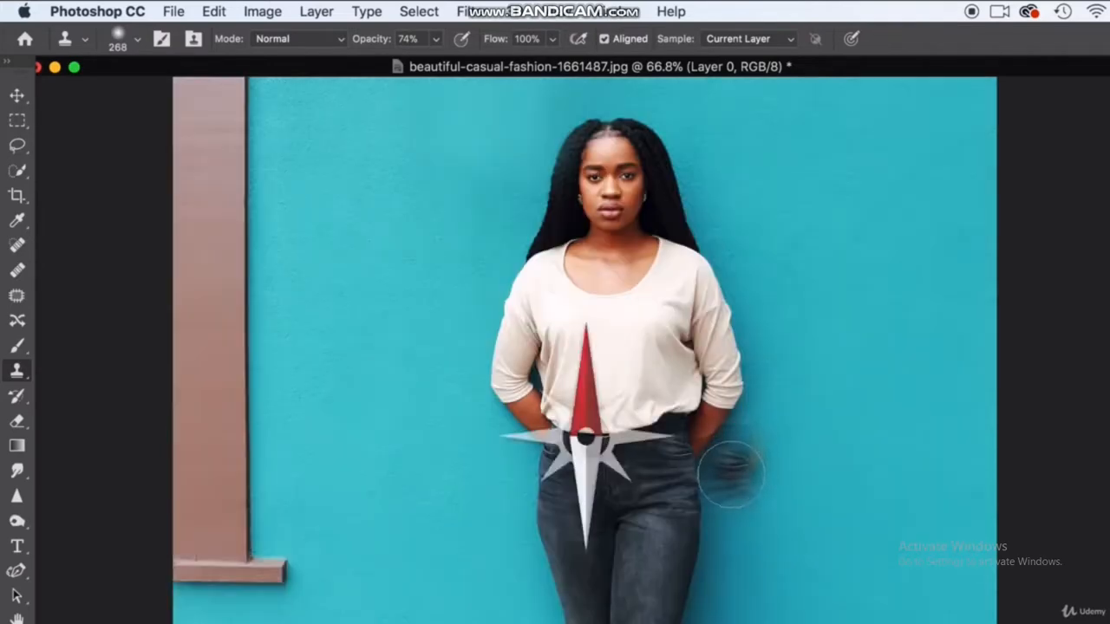
pyautogui.click(17, 95)
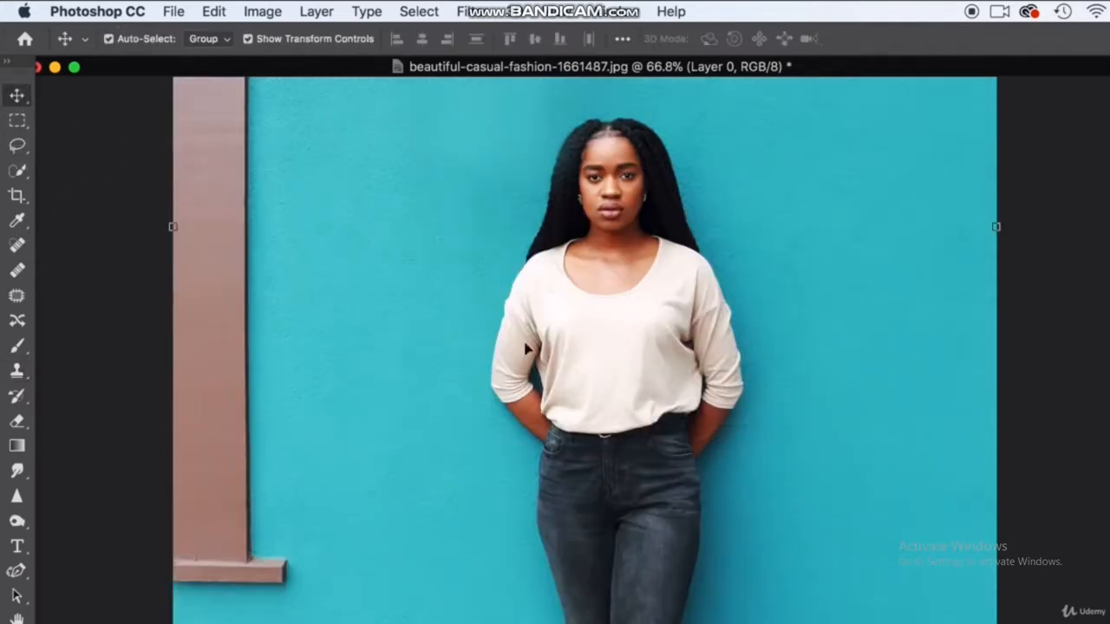
pyautogui.moveTo(641, 526); pyautogui.dragTo(655, 615)
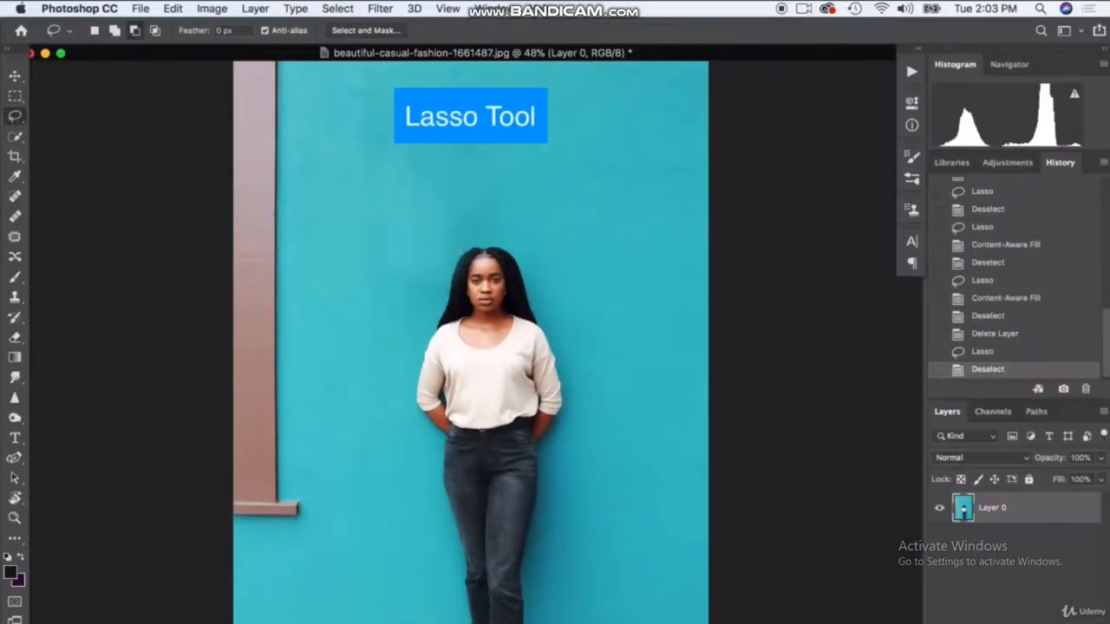
pyautogui.moveTo(449, 618)
pyautogui.mouseDown()
pyautogui.moveTo(400, 368)
pyautogui.moveTo(427, 279)
pyautogui.moveTo(457, 228)
pyautogui.moveTo(477, 225)
pyautogui.moveTo(516, 236)
pyautogui.moveTo(545, 268)
pyautogui.moveTo(591, 389)
pyautogui.moveTo(553, 618)
pyautogui.mouseUp()
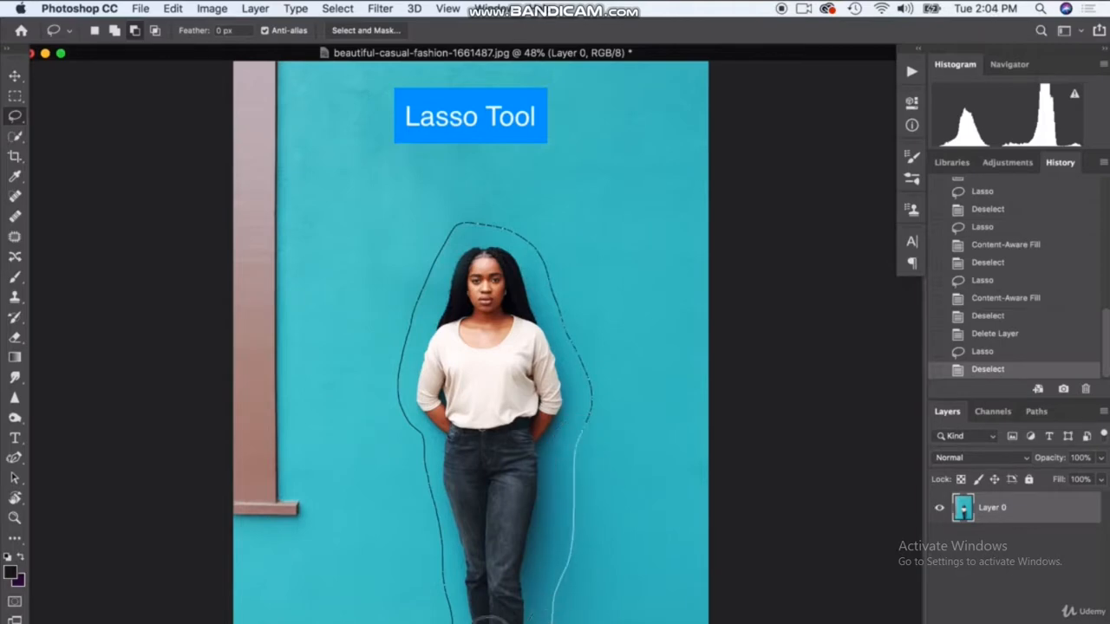
pyautogui.moveTo(451, 616); pyautogui.dragTo(452, 618)
# Start Content-Aware Fill on the woman's selection and exclude the window frame and its ledge from the sampling area.
pyautogui.click(172, 8)
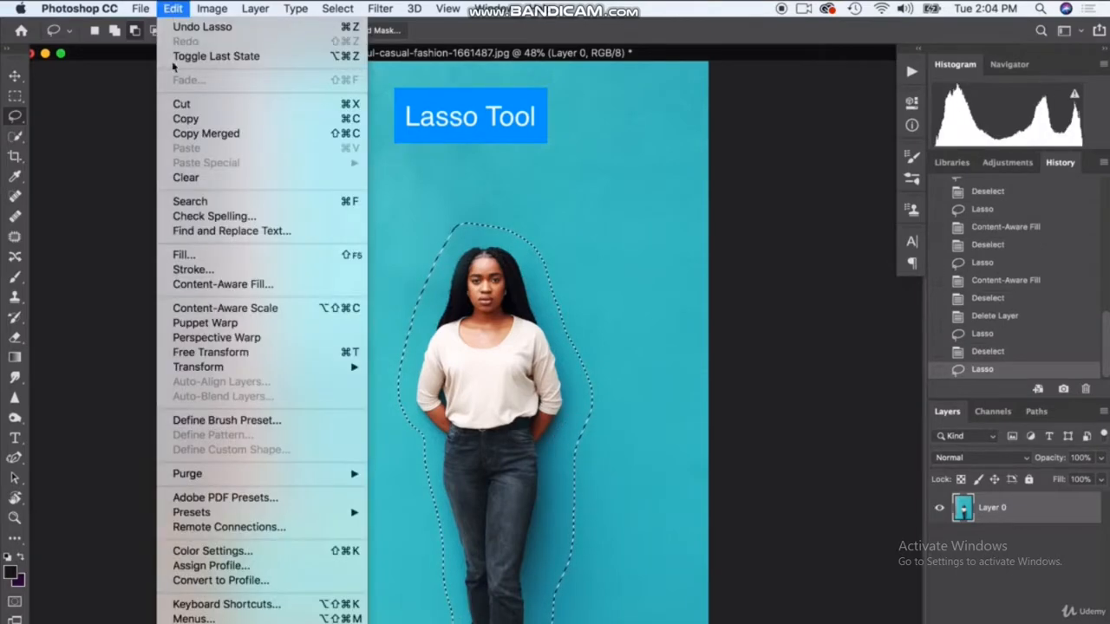
pyautogui.click(197, 298)
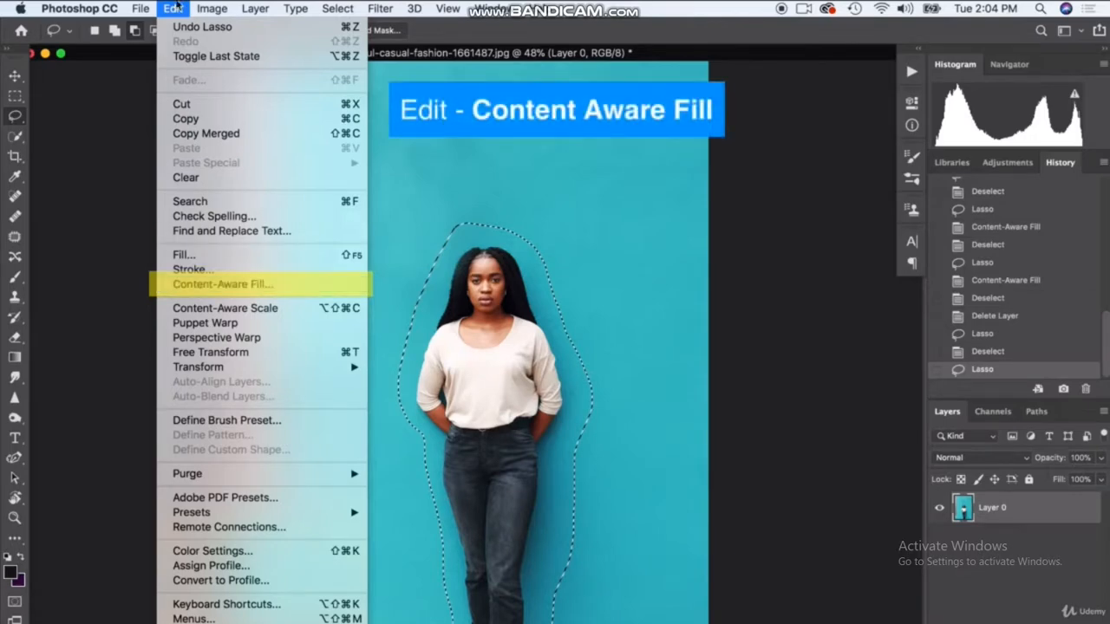
pyautogui.click(208, 289)
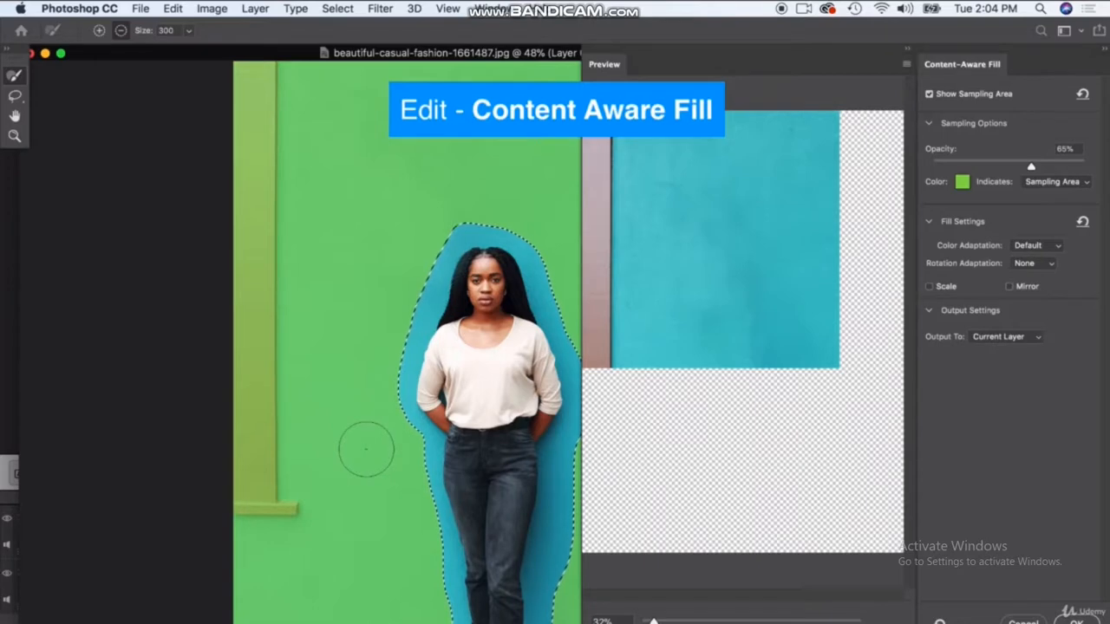
pyautogui.moveTo(295, 510)
pyautogui.mouseDown()
pyautogui.moveTo(246, 505)
pyautogui.moveTo(262, 502)
pyautogui.moveTo(258, 438)
pyautogui.mouseUp()
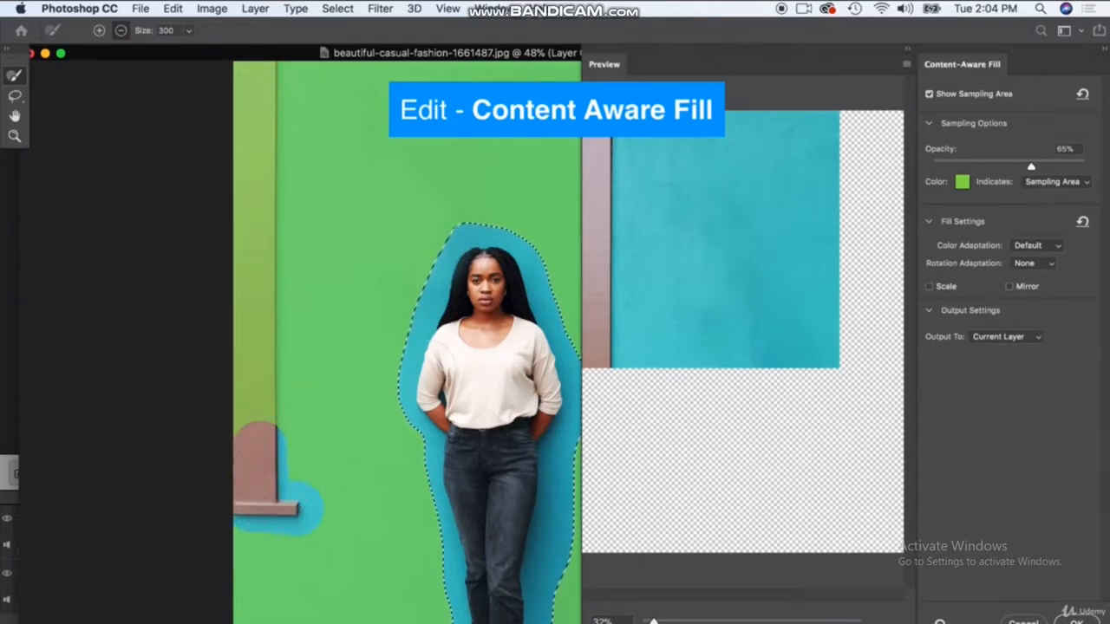
pyautogui.moveTo(258, 416)
pyautogui.mouseDown()
pyautogui.moveTo(248, 40)
pyautogui.moveTo(251, 167)
pyautogui.moveTo(260, 37)
pyautogui.moveTo(260, 372)
pyautogui.moveTo(240, 503)
pyautogui.moveTo(231, 323)
pyautogui.moveTo(247, 74)
pyautogui.mouseUp()
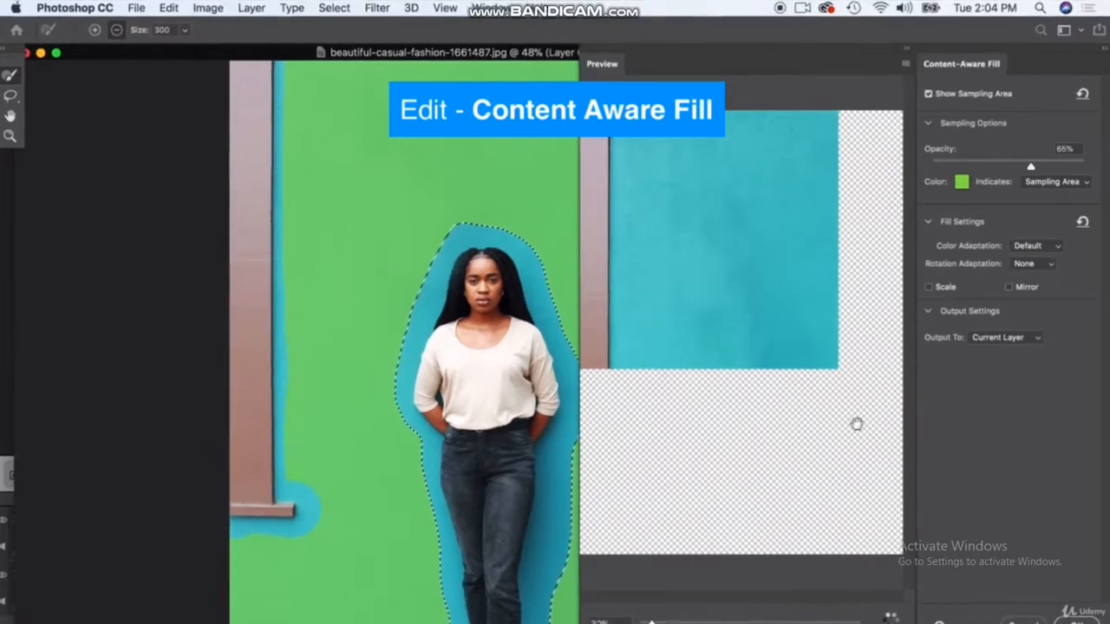
# Output the Content-Aware Fill to Current Layer, apply it, and clear the selection.
pyautogui.click(1008, 337)
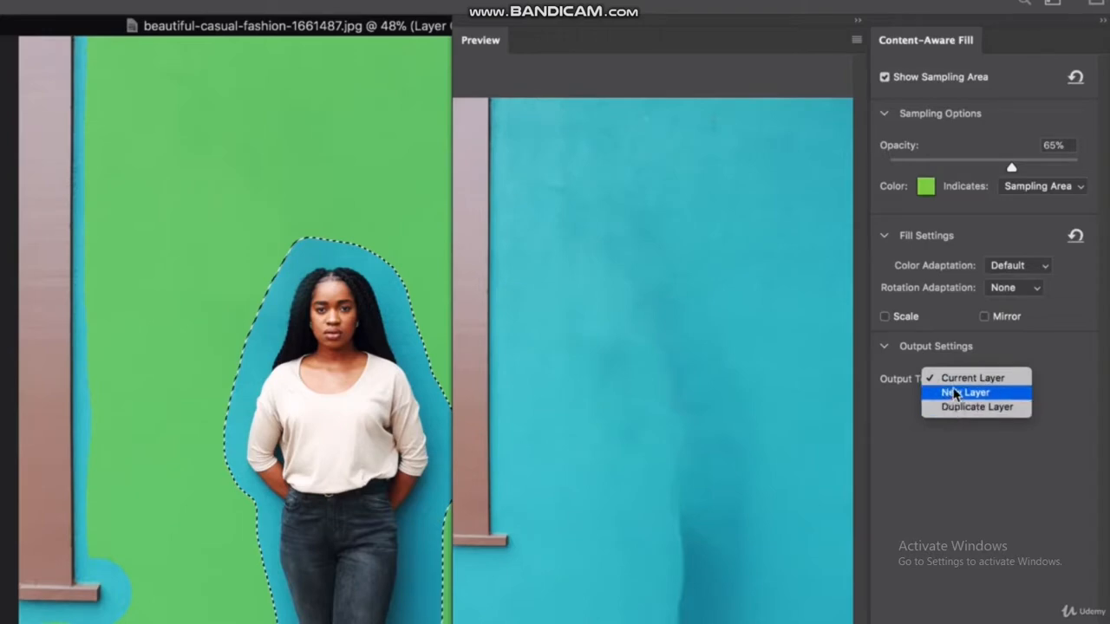
pyautogui.click(958, 380)
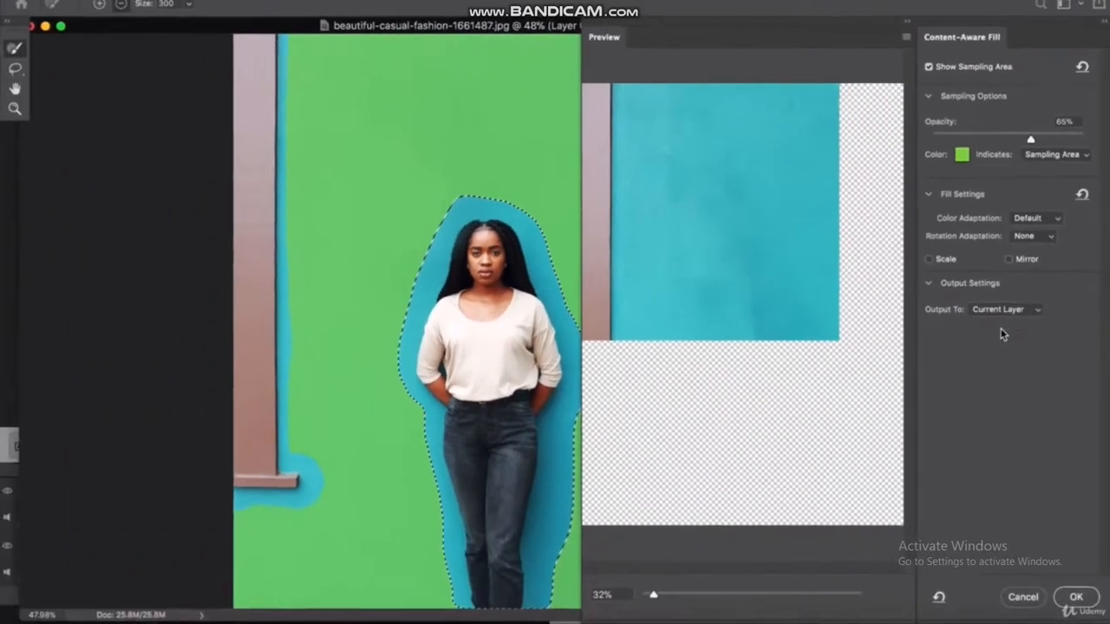
pyautogui.click(1073, 598)
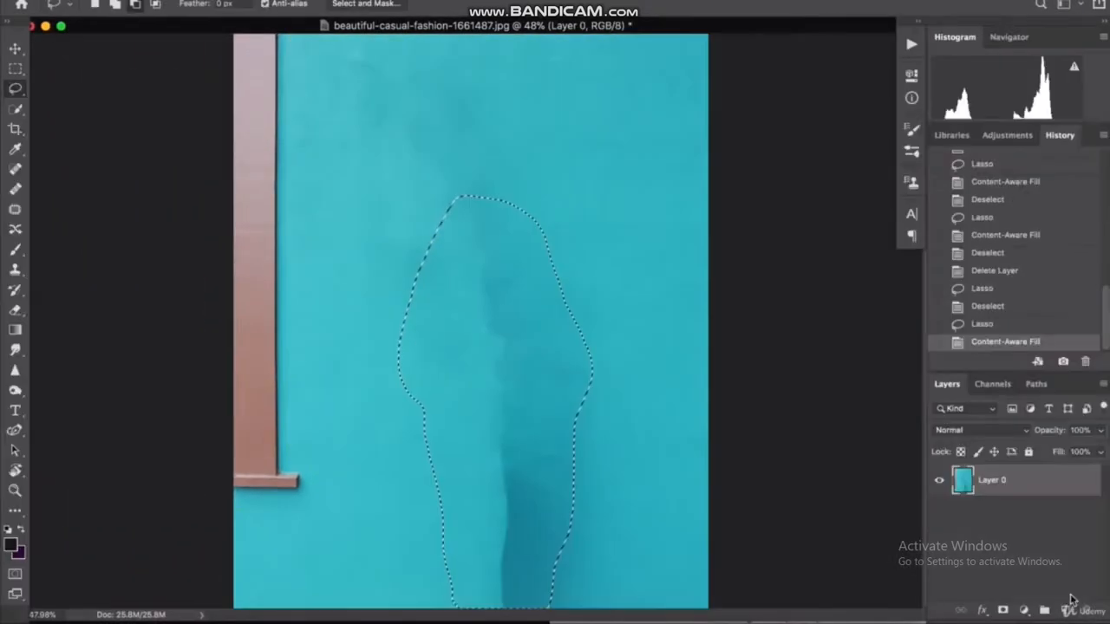
pyautogui.click(675, 219)
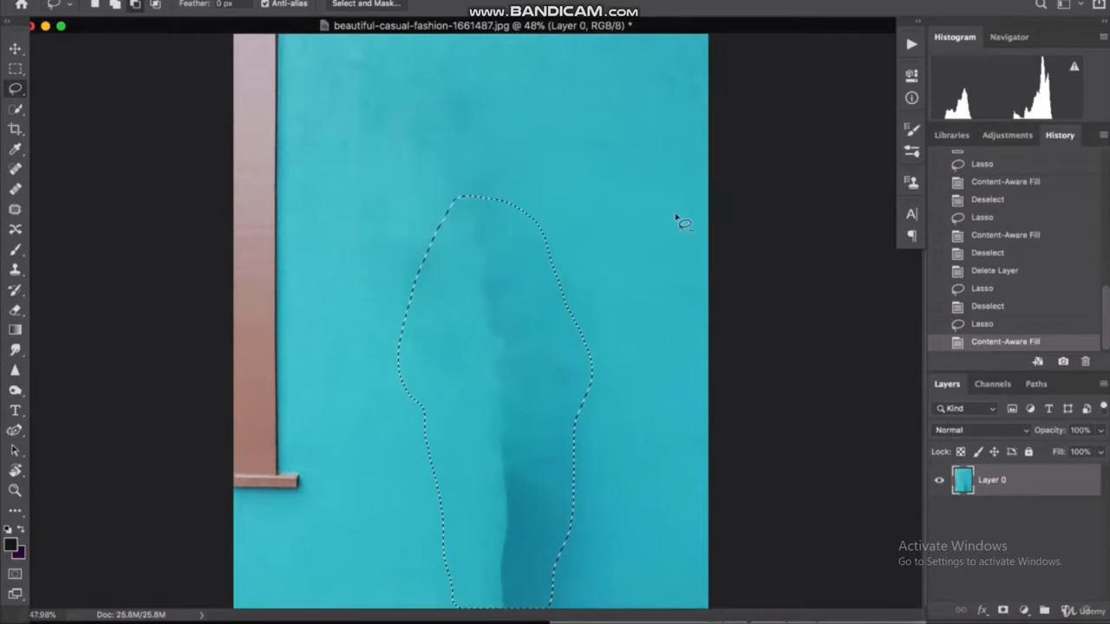
pyautogui.click(14, 68)
pyautogui.click(371, 439)
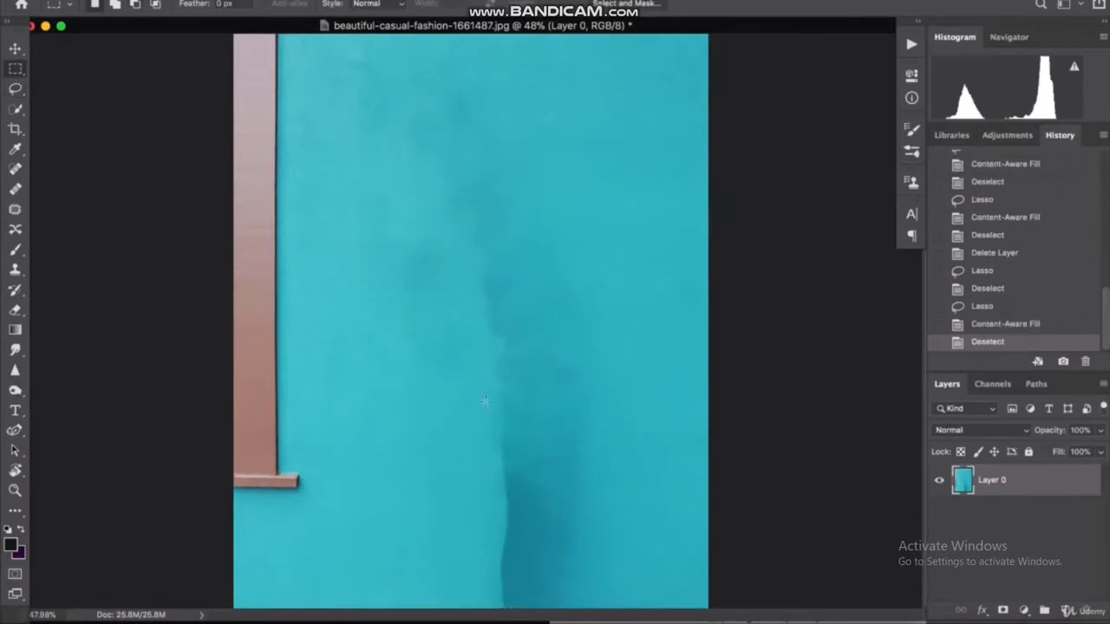
# Draw a Lasso selection around the hard-edged dark streak left on the wall where the woman stood.
pyautogui.click(15, 88)
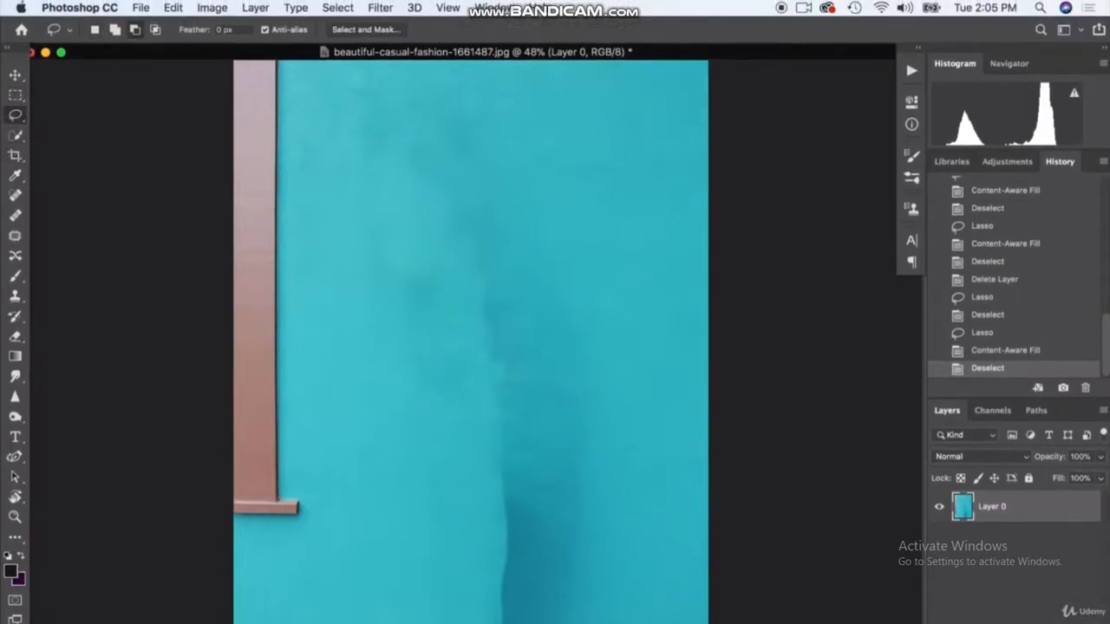
pyautogui.moveTo(471, 616)
pyautogui.mouseDown()
pyautogui.moveTo(470, 347)
pyautogui.moveTo(518, 305)
pyautogui.moveTo(588, 548)
pyautogui.moveTo(569, 612)
pyautogui.mouseUp()
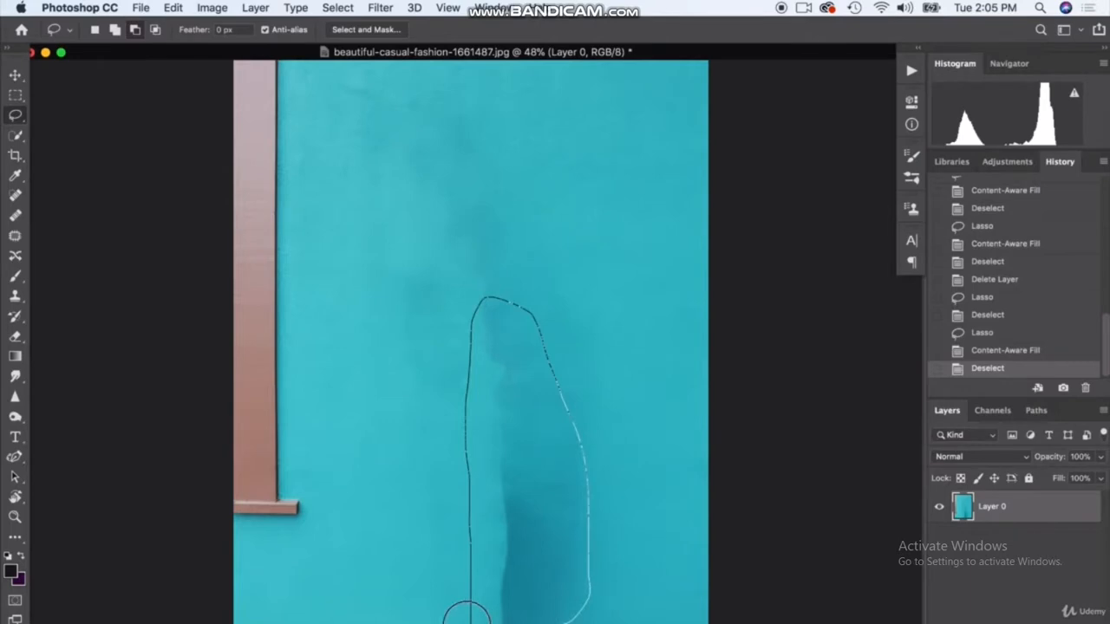
pyautogui.moveTo(467, 614); pyautogui.dragTo(470, 617)
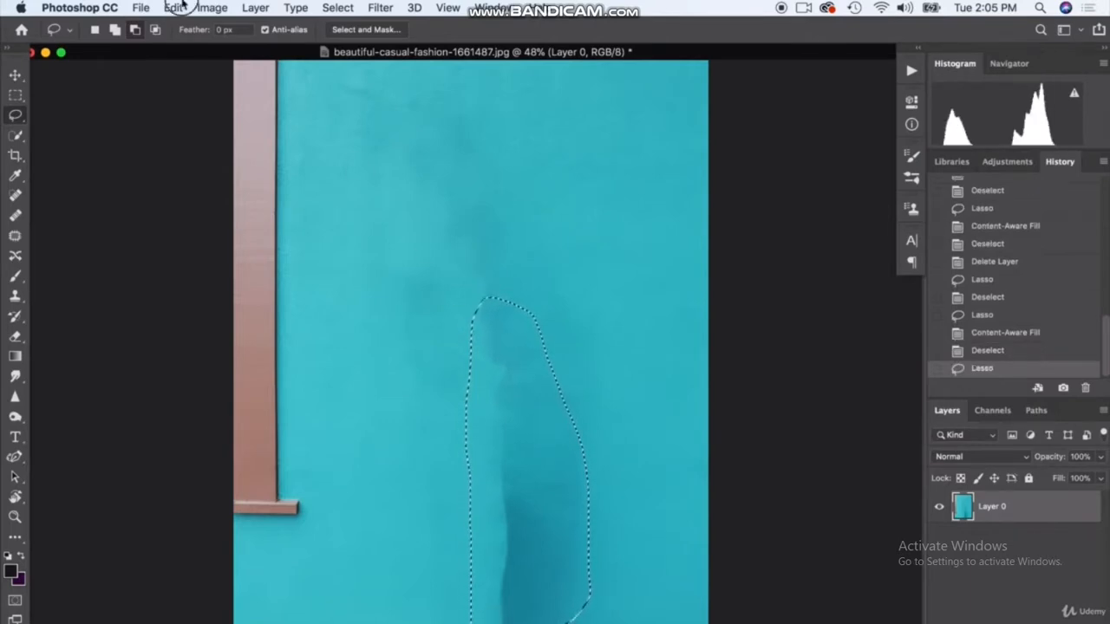
# Apply Content-Aware Fill to the selected dark streak with output to Current Layer, and clear the selection.
pyautogui.click(175, 8)
pyautogui.click(216, 285)
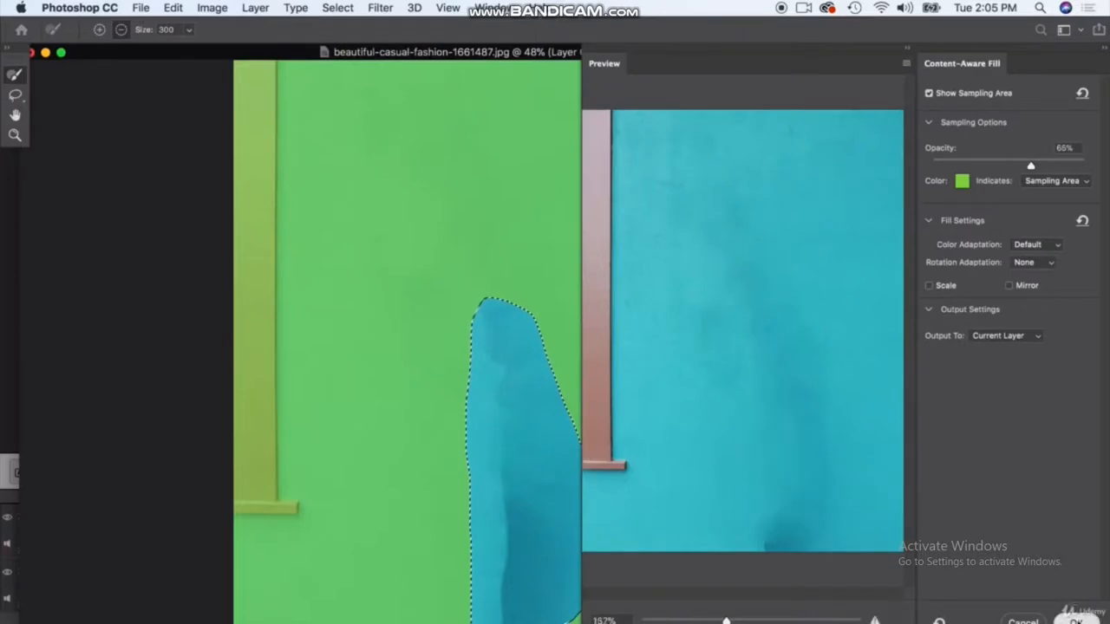
pyautogui.click(1073, 619)
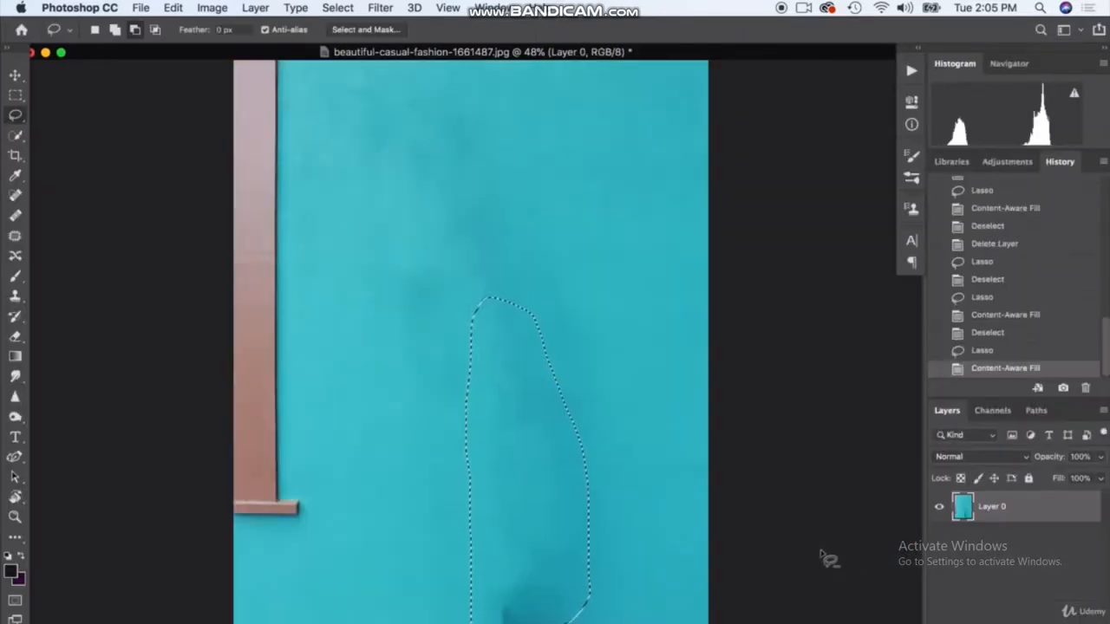
pyautogui.click(16, 95)
pyautogui.hotkey('ctrl', 'd')
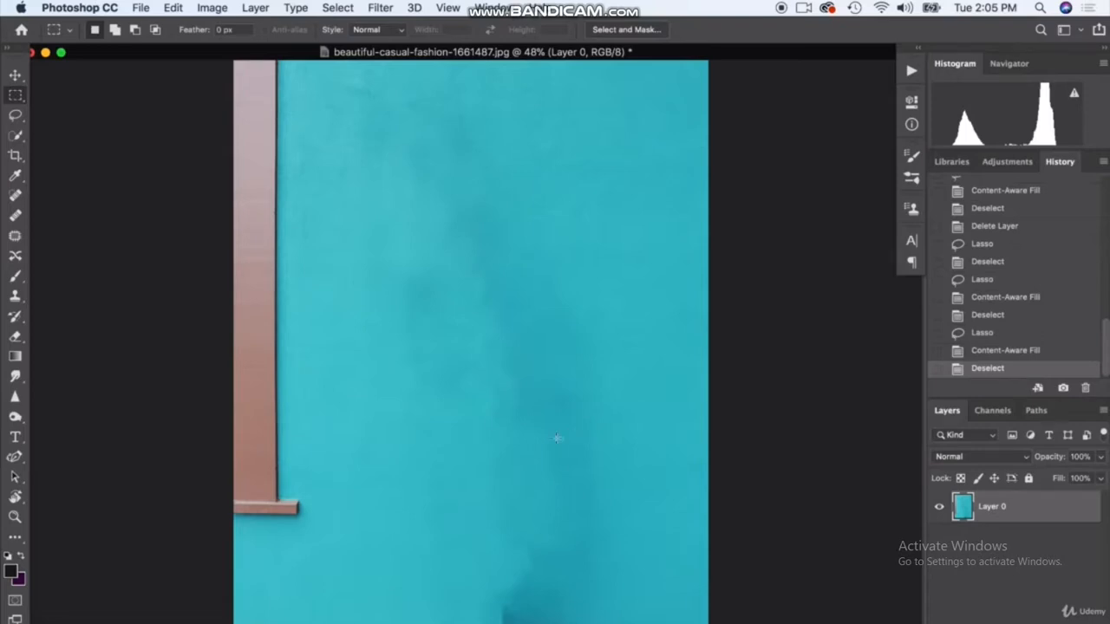
# Set the Healing Brush size to 330 px and heal the dark remnant low on the wall.
pyautogui.click(15, 198)
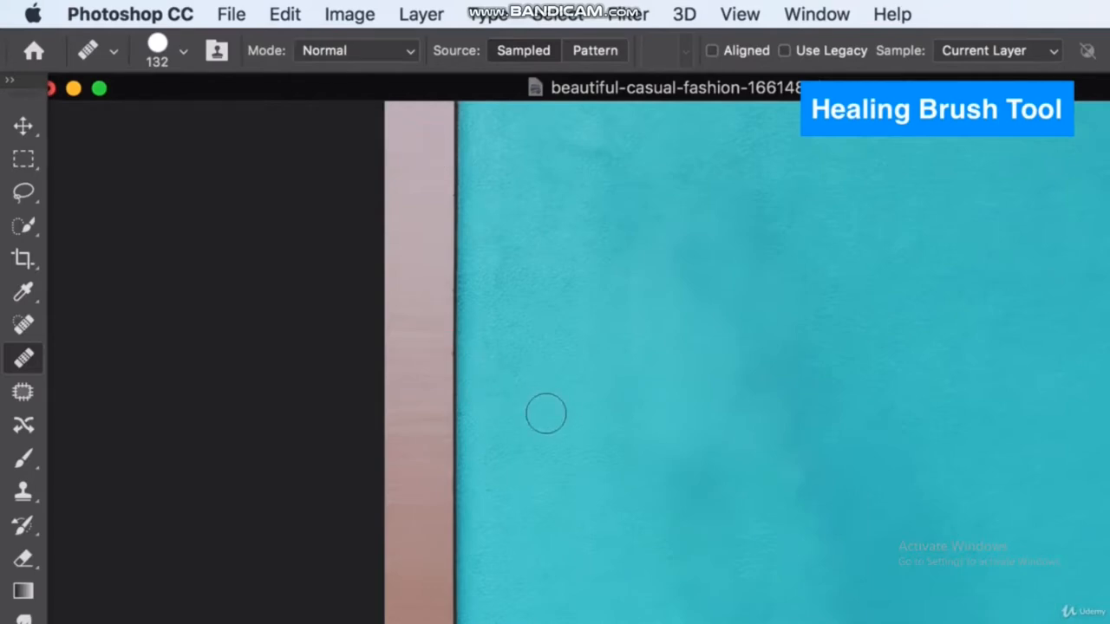
pyautogui.click(184, 52)
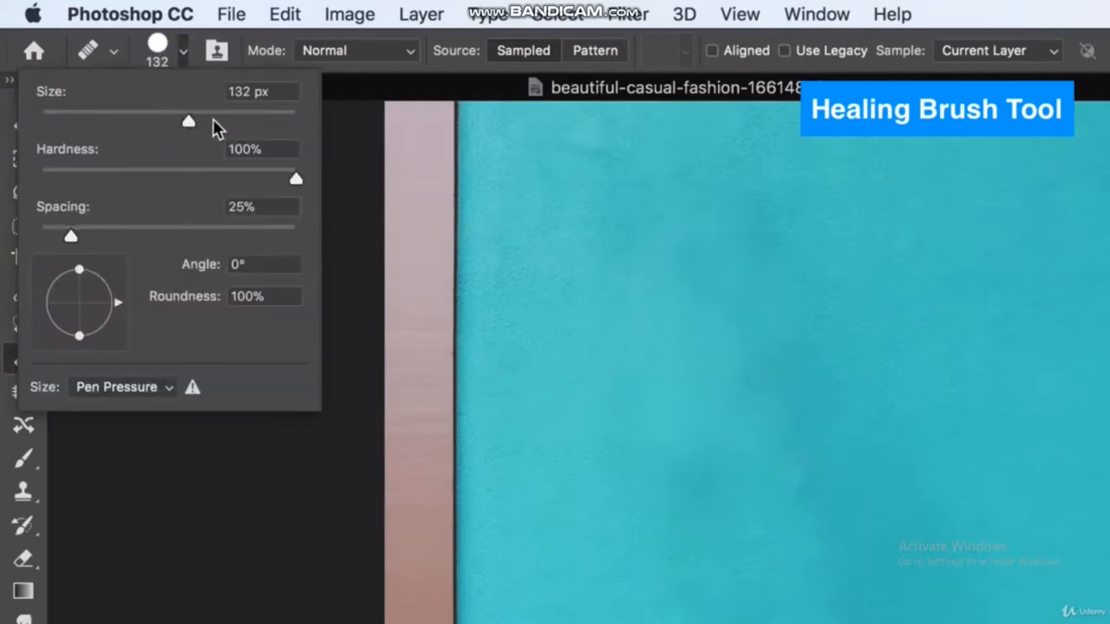
pyautogui.click(214, 119)
pyautogui.click(247, 120)
pyautogui.moveTo(521, 572)
pyautogui.mouseDown()
pyautogui.moveTo(507, 583)
pyautogui.moveTo(555, 599)
pyautogui.moveTo(520, 582)
pyautogui.moveTo(563, 558)
pyautogui.moveTo(565, 594)
pyautogui.moveTo(526, 525)
pyautogui.moveTo(562, 526)
pyautogui.moveTo(568, 572)
pyautogui.moveTo(516, 507)
pyautogui.moveTo(477, 595)
pyautogui.moveTo(589, 575)
pyautogui.moveTo(589, 600)
pyautogui.moveTo(587, 545)
pyautogui.mouseUp()
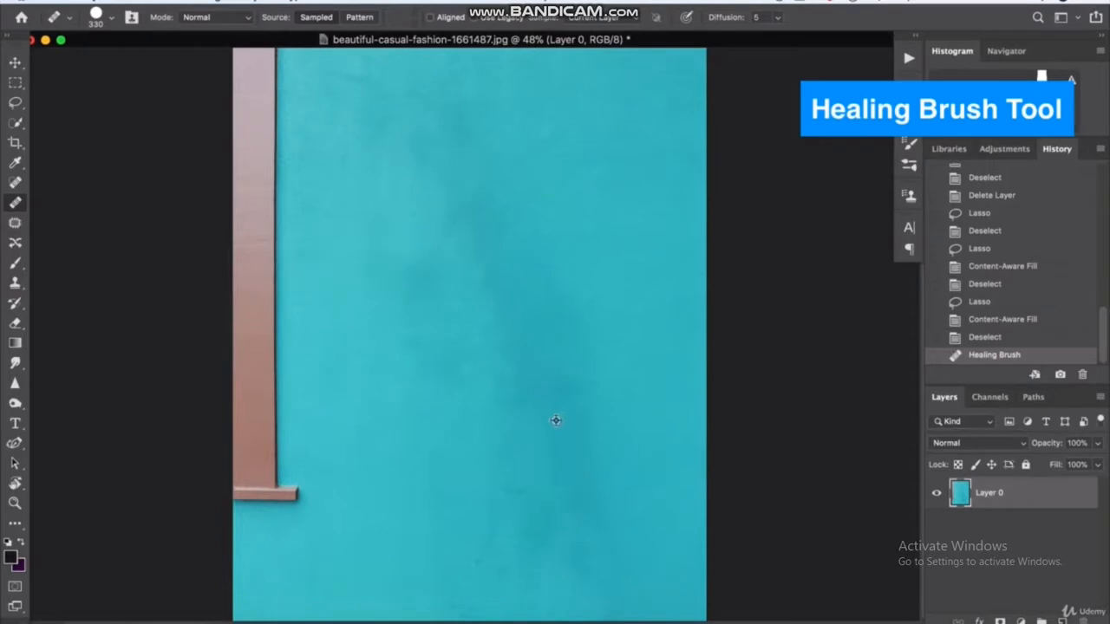
# Heal the dark blotches across the middle of the wall with the Healing Brush, sampling clean wall beside them.
pyautogui.moveTo(529, 491)
pyautogui.mouseDown()
pyautogui.moveTo(521, 462)
pyautogui.moveTo(574, 493)
pyautogui.moveTo(568, 439)
pyautogui.moveTo(561, 416)
pyautogui.moveTo(541, 443)
pyautogui.moveTo(514, 422)
pyautogui.mouseUp()
pyautogui.keyDown('alt'); pyautogui.click(632, 329); pyautogui.keyUp('alt')
pyautogui.moveTo(571, 394)
pyautogui.mouseDown()
pyautogui.moveTo(510, 391)
pyautogui.moveTo(486, 367)
pyautogui.mouseUp()
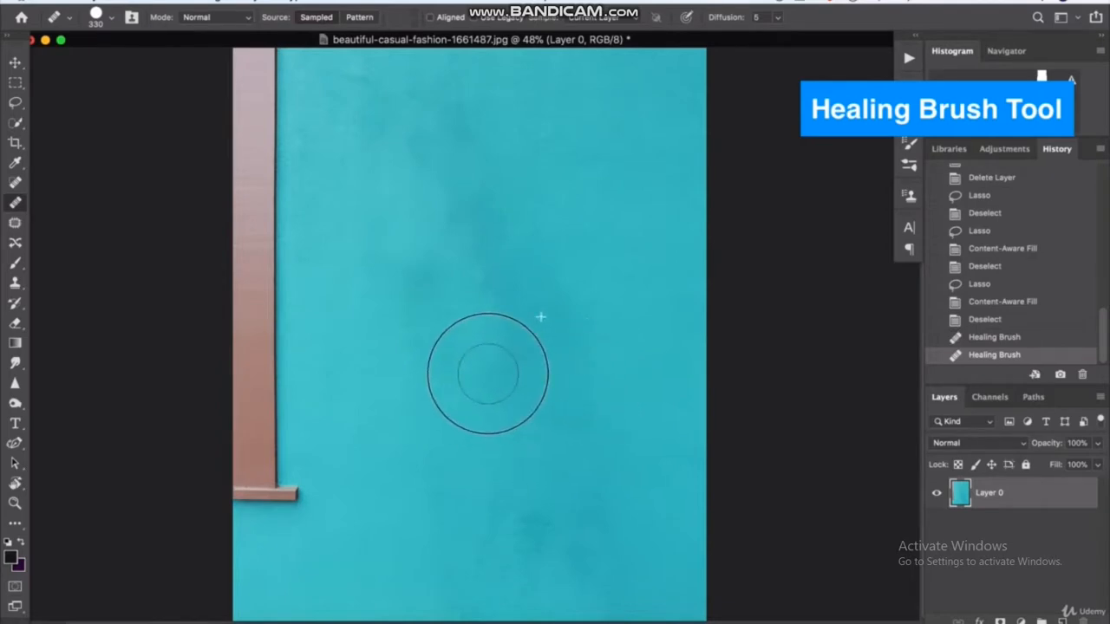
pyautogui.keyDown('alt'); pyautogui.click(639, 317); pyautogui.keyUp('alt')
pyautogui.moveTo(579, 338)
pyautogui.mouseDown()
pyautogui.moveTo(627, 328)
pyautogui.moveTo(567, 318)
pyautogui.moveTo(535, 378)
pyautogui.mouseUp()
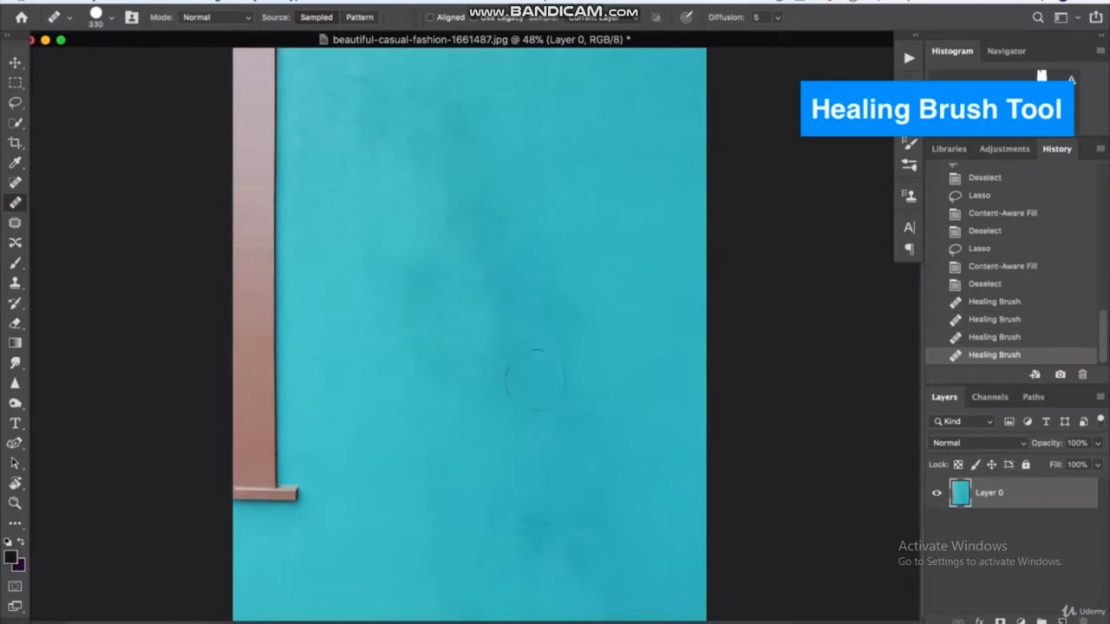
pyautogui.moveTo(431, 380)
pyautogui.mouseDown()
pyautogui.moveTo(439, 355)
pyautogui.moveTo(453, 355)
pyautogui.moveTo(441, 355)
pyautogui.mouseUp()
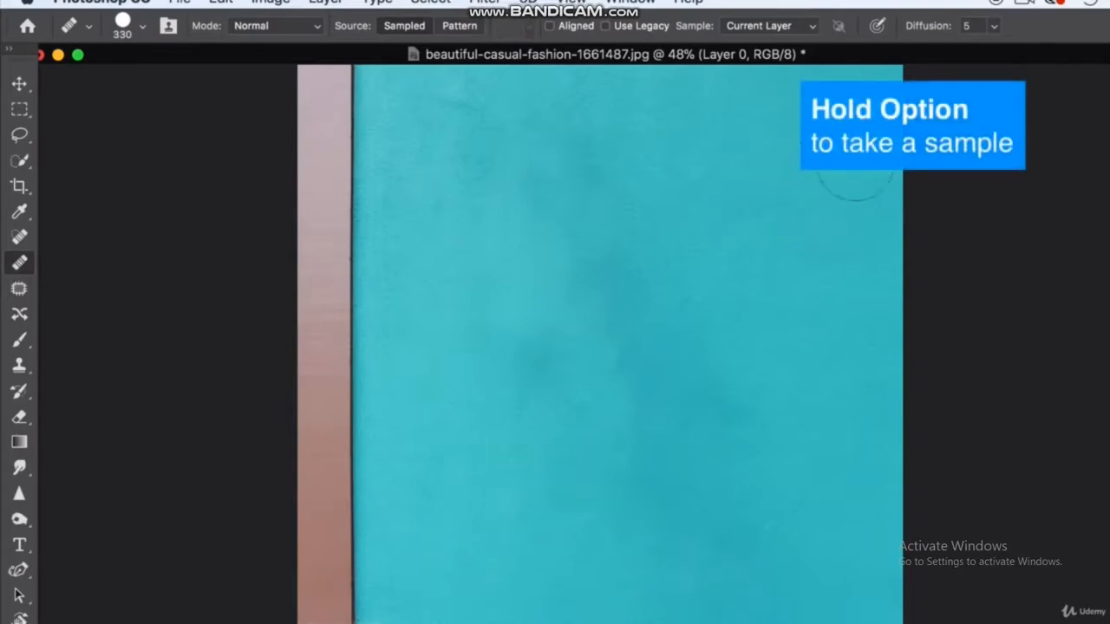
# Even out the remaining shadowy patches on the wall with the Healing Brush, resampling clean texture between strokes.
pyautogui.moveTo(590, 373)
pyautogui.mouseDown()
pyautogui.moveTo(556, 317)
pyautogui.moveTo(610, 302)
pyautogui.moveTo(660, 355)
pyautogui.moveTo(628, 424)
pyautogui.moveTo(532, 413)
pyautogui.moveTo(541, 304)
pyautogui.moveTo(525, 234)
pyautogui.moveTo(561, 226)
pyautogui.moveTo(594, 249)
pyautogui.moveTo(637, 327)
pyautogui.moveTo(701, 387)
pyautogui.moveTo(697, 448)
pyautogui.moveTo(599, 515)
pyautogui.moveTo(597, 544)
pyautogui.moveTo(574, 554)
pyautogui.moveTo(597, 564)
pyautogui.moveTo(656, 543)
pyautogui.mouseUp()
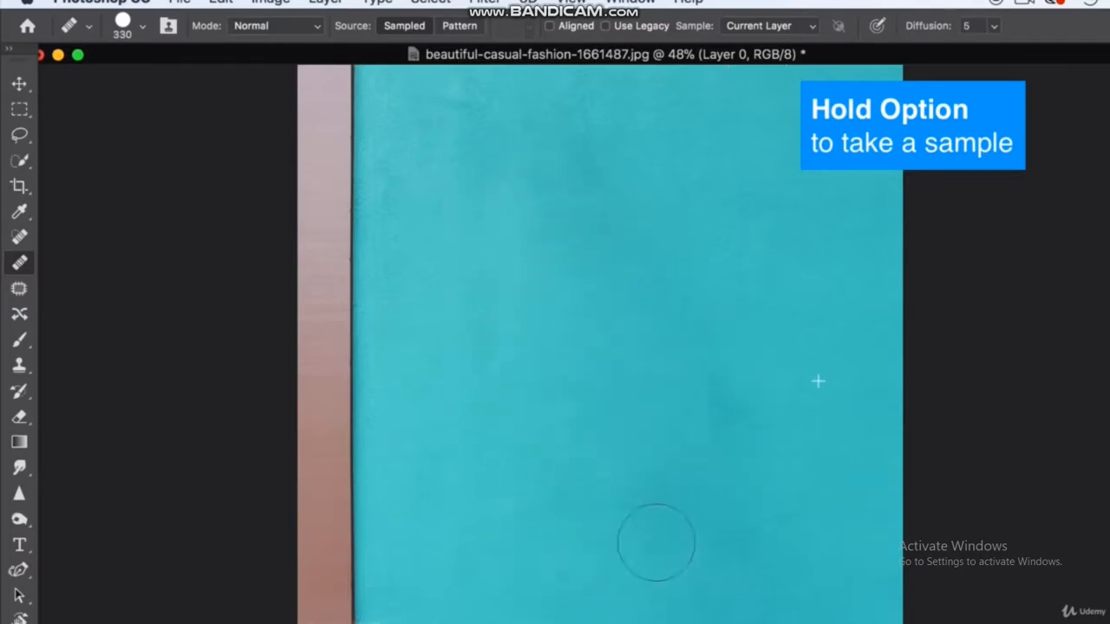
pyautogui.keyDown('alt'); pyautogui.click(664, 463); pyautogui.keyUp('alt')
pyautogui.moveTo(720, 425); pyautogui.dragTo(702, 379)
pyautogui.keyDown('alt'); pyautogui.click(821, 488); pyautogui.keyUp('alt')
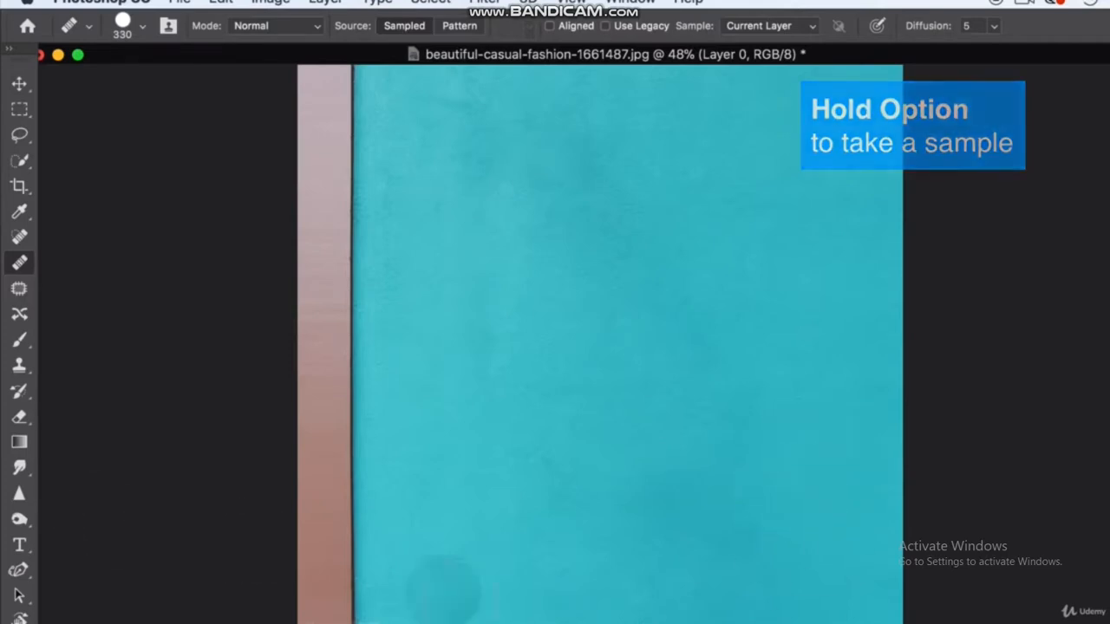